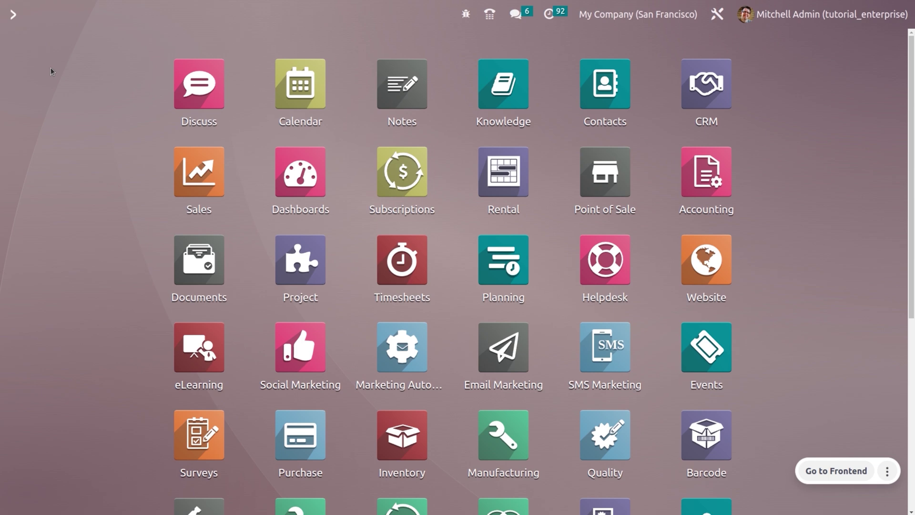
- Search for 'crm' from the home screen and launch the CRM app
type("crm")
key("Return")
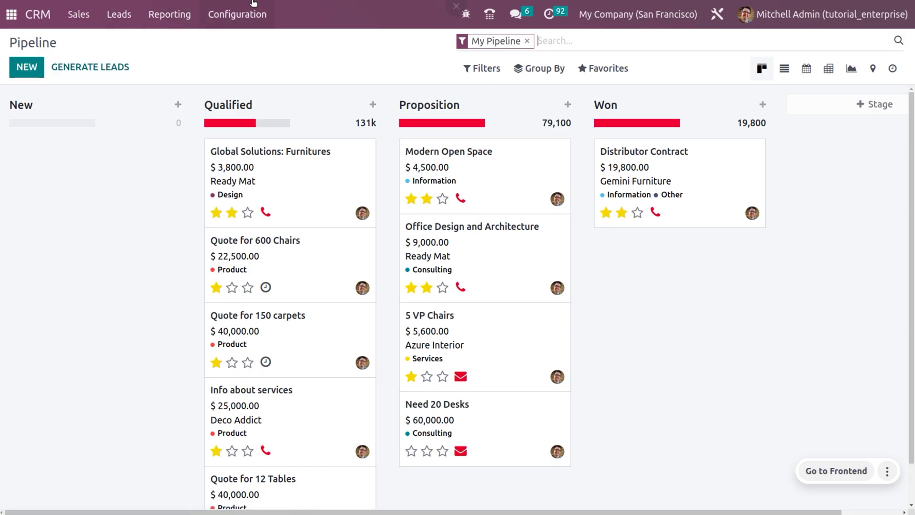
- Save the CRM settings with Multi Teams, Leads and Lead Enrichment enabled
left_click(220, 14)
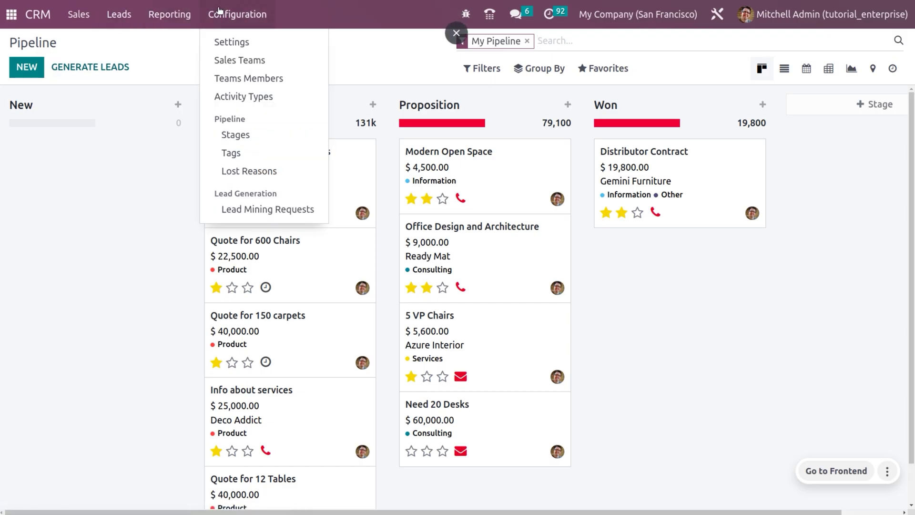
left_click(232, 41)
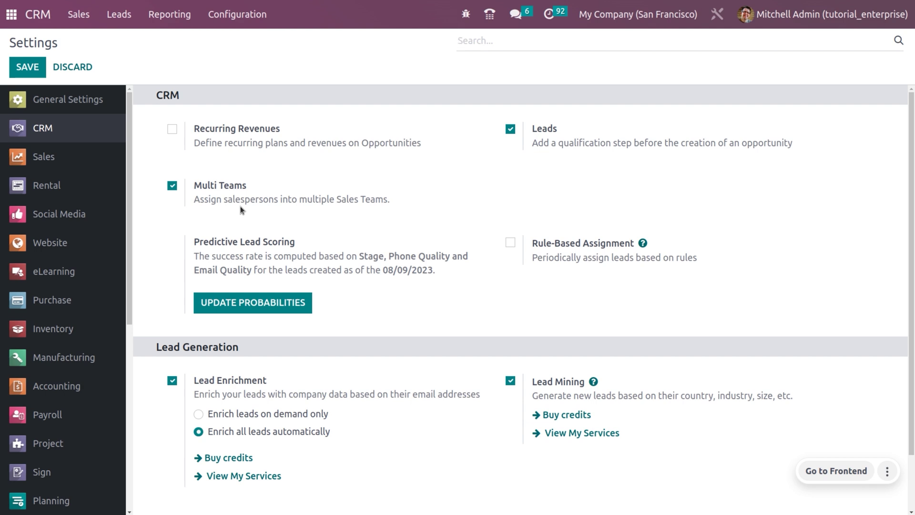
left_click(31, 67)
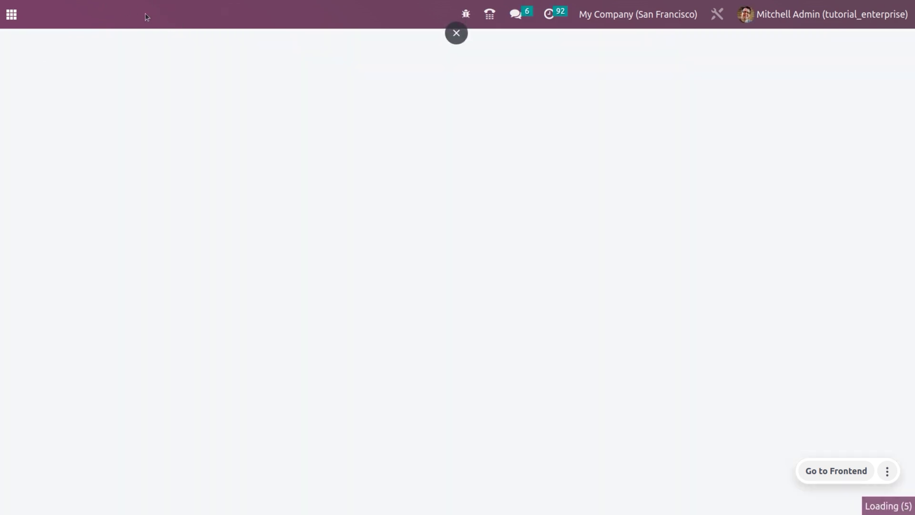
left_click(255, 14)
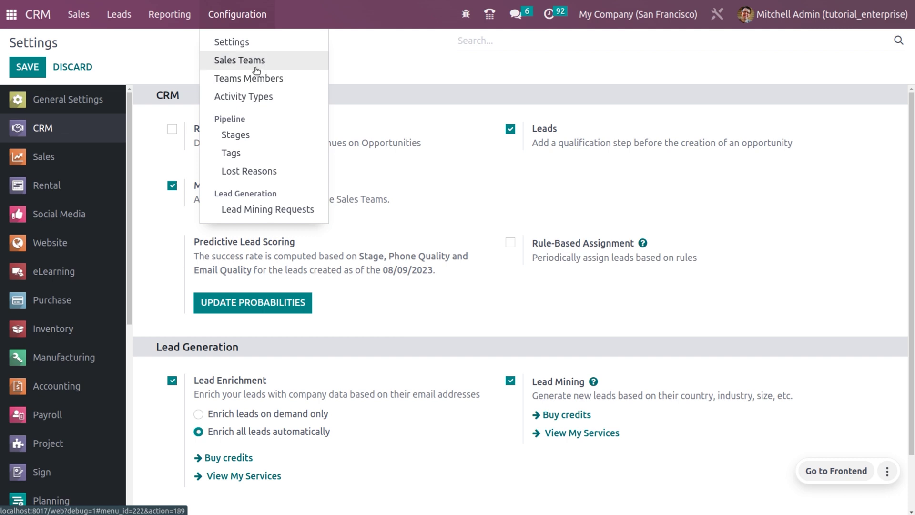
- Create and save a 'North America' sales team with Quotations and Leads enabled
left_click(257, 70)
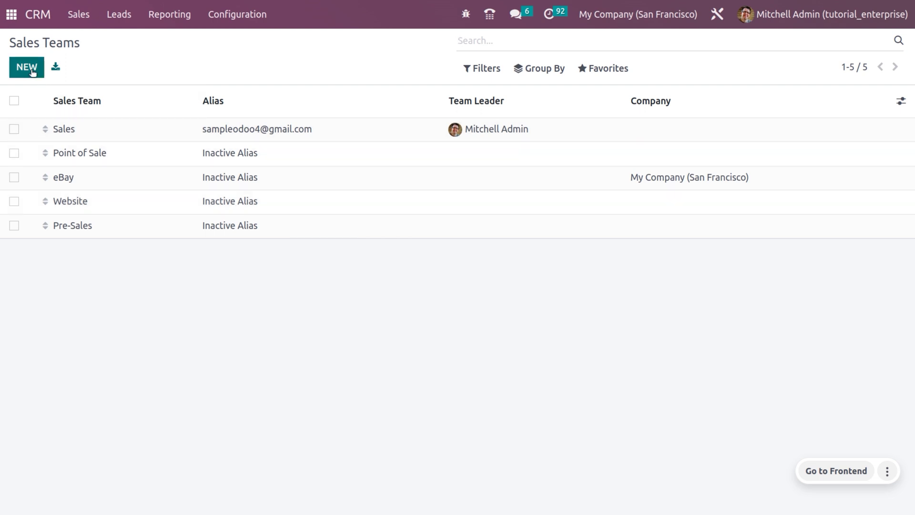
left_click(31, 72)
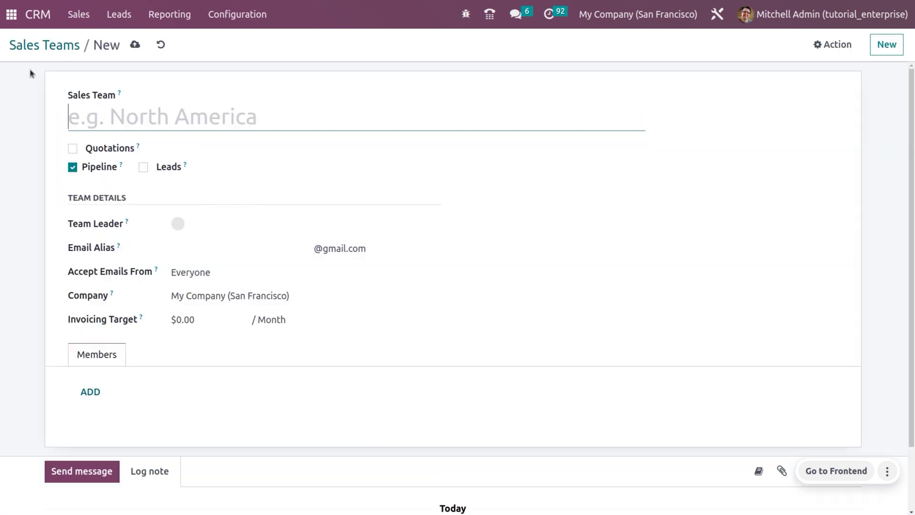
left_click(116, 117)
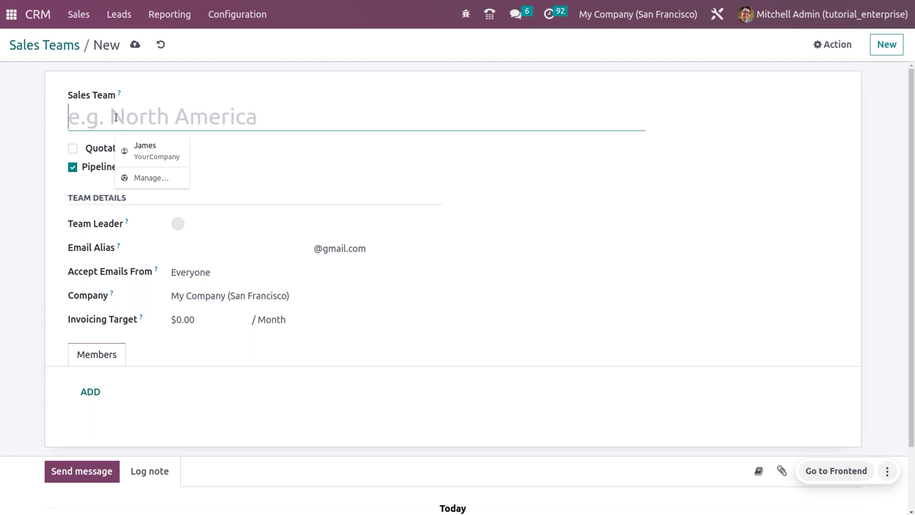
type("North America")
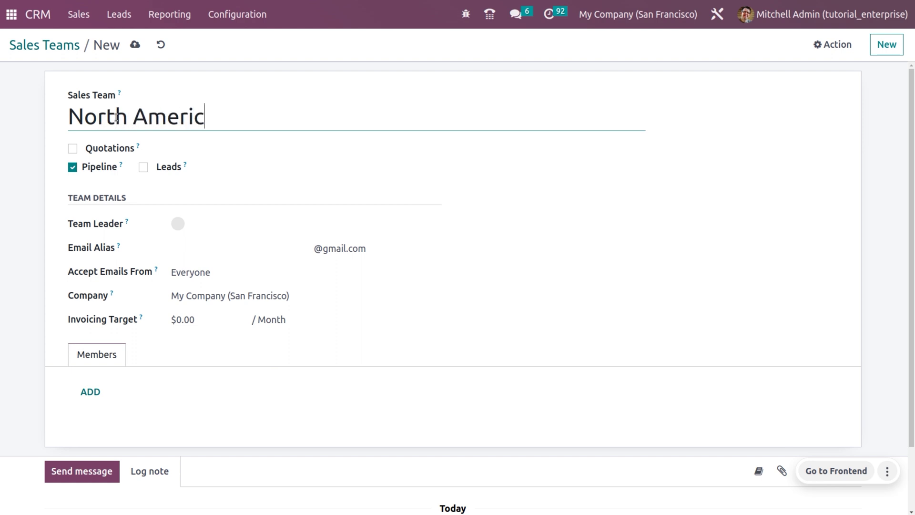
left_click(74, 150)
left_click(73, 150)
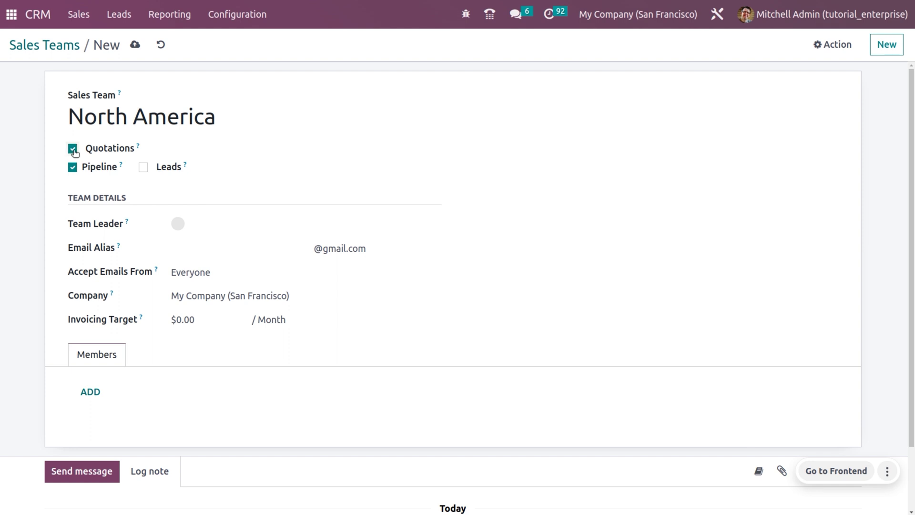
left_click(143, 166)
left_click(135, 45)
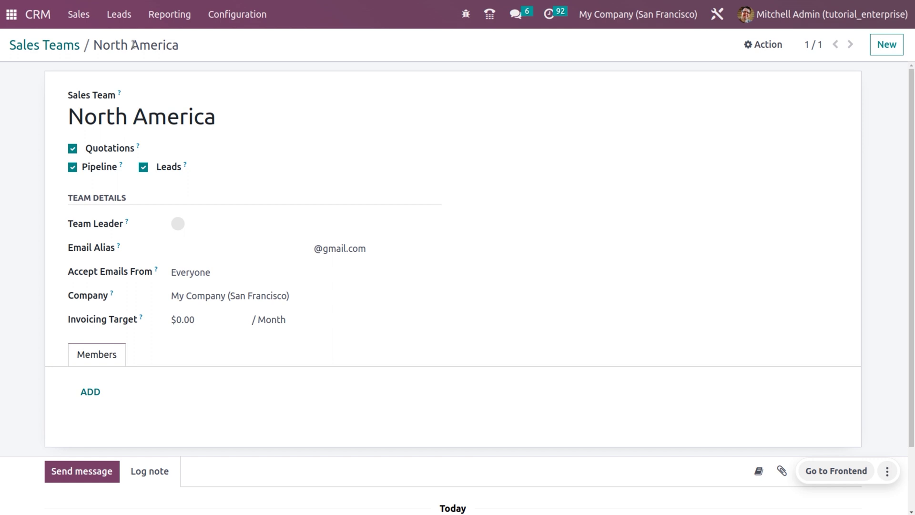
- Set the team's monthly invoicing target to 25000
left_click(219, 223)
left_click(219, 223)
left_click(199, 320)
key("BackSpace")
key("BackSpace")
key("BackSpace")
key("BackSpace")
type("20")
key("BackSpace")
type("5000")
- Add all three available salespersons as members of the North America team
left_click(90, 390)
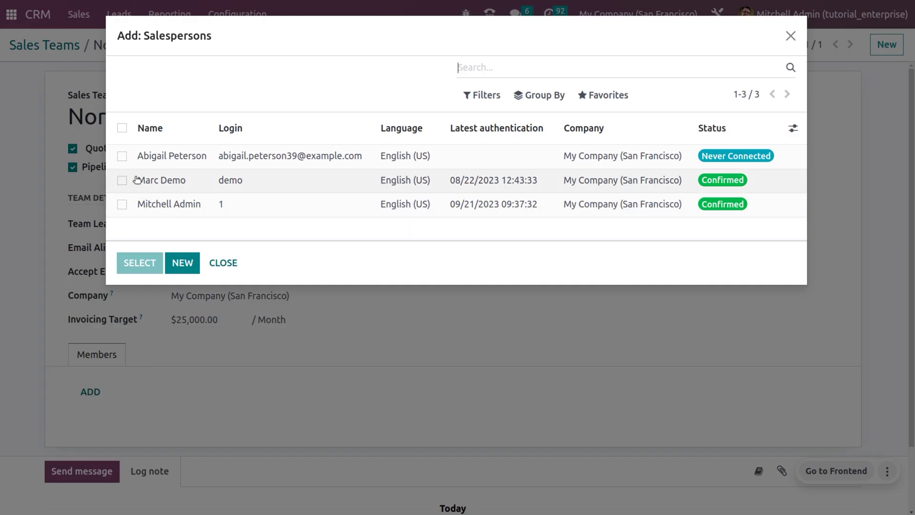
left_click(123, 156)
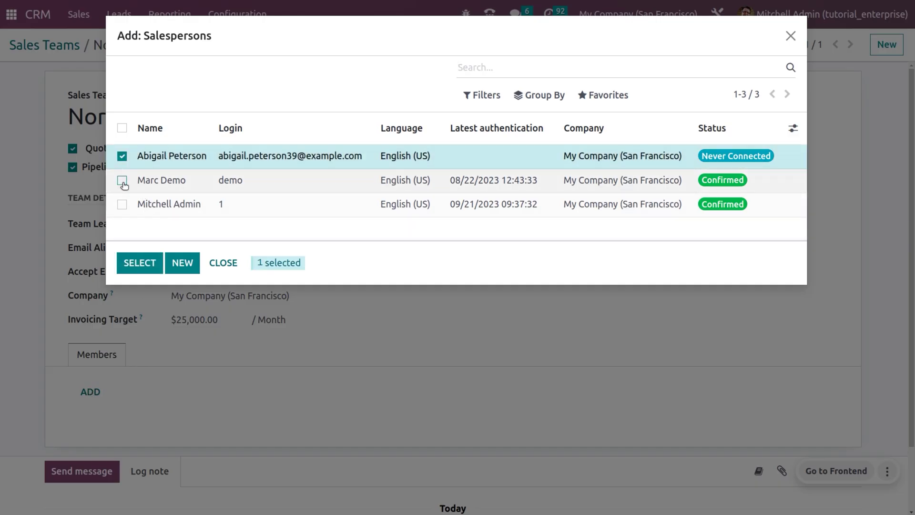
left_click(122, 181)
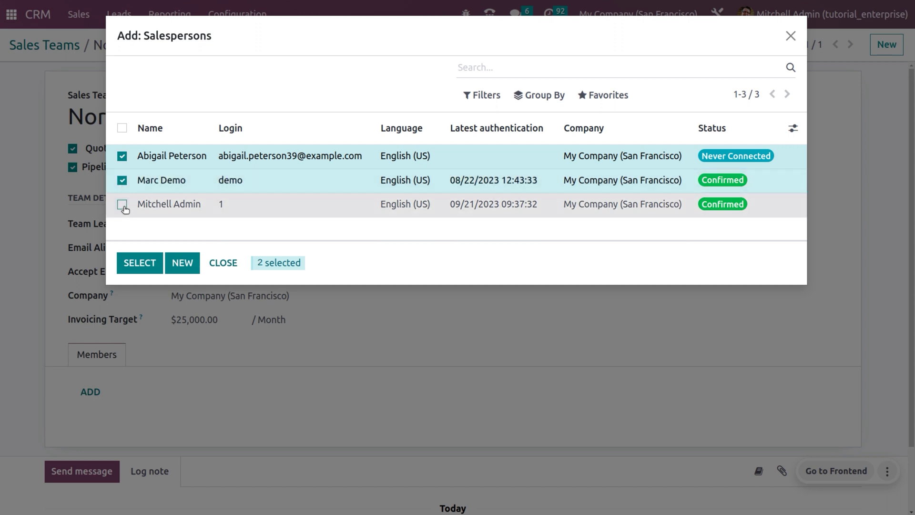
left_click(123, 205)
left_click(123, 205)
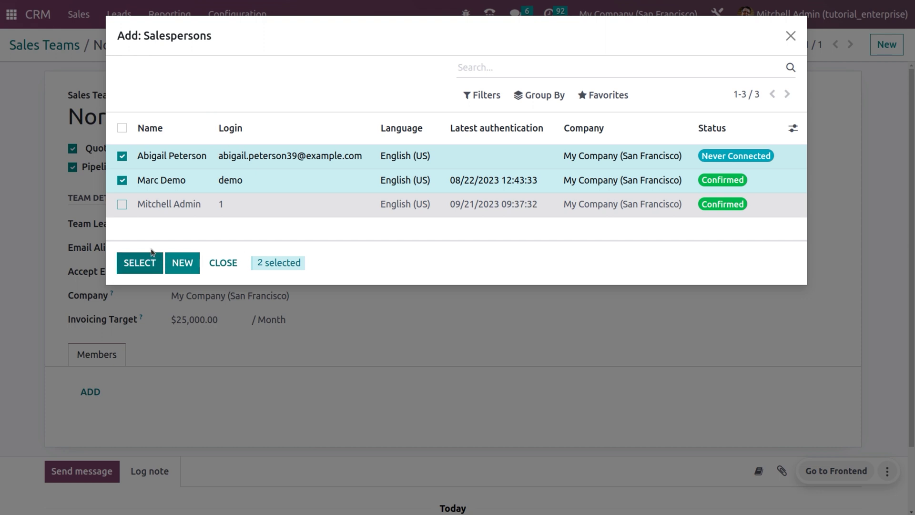
left_click(123, 205)
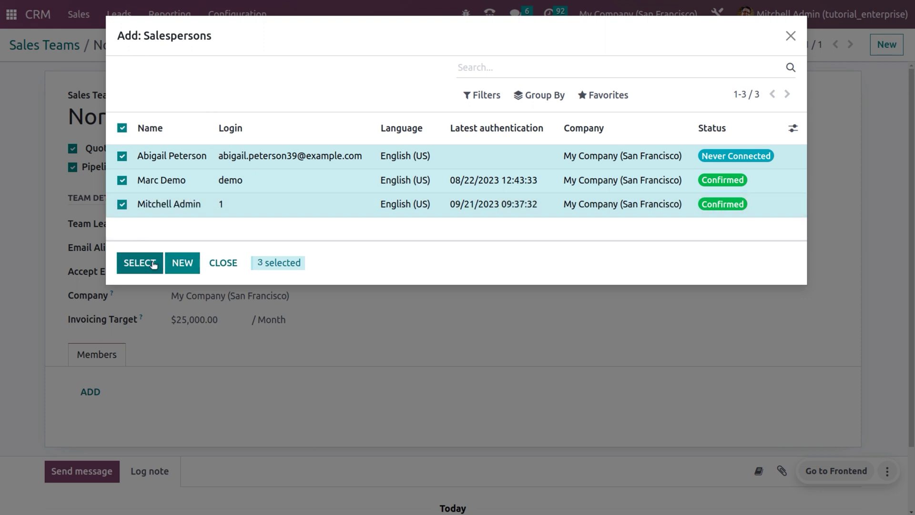
left_click(153, 263)
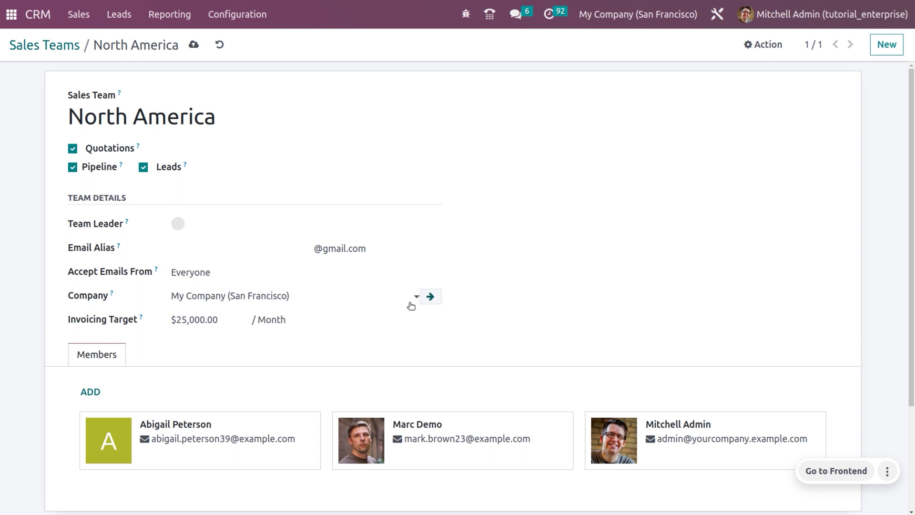
- Make the administrator team leader and save with an email alias, which is rejected as a duplicate
left_click(228, 223)
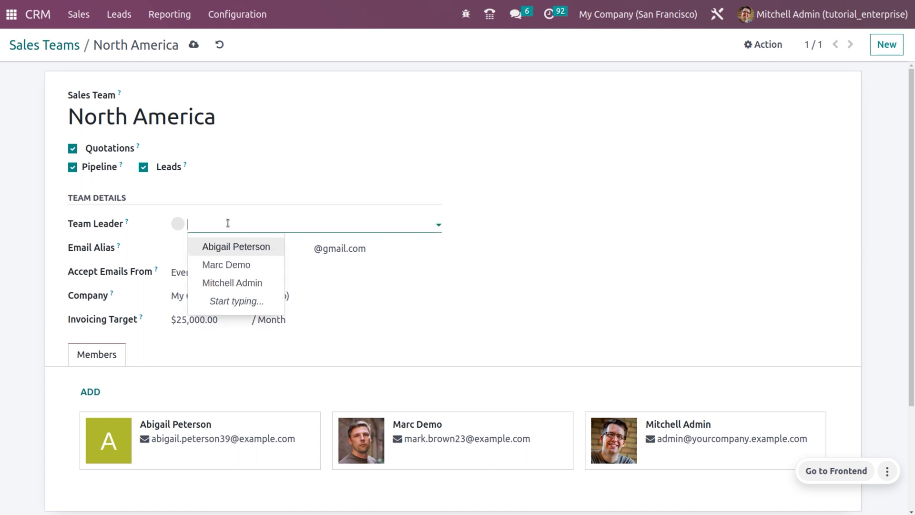
left_click(231, 282)
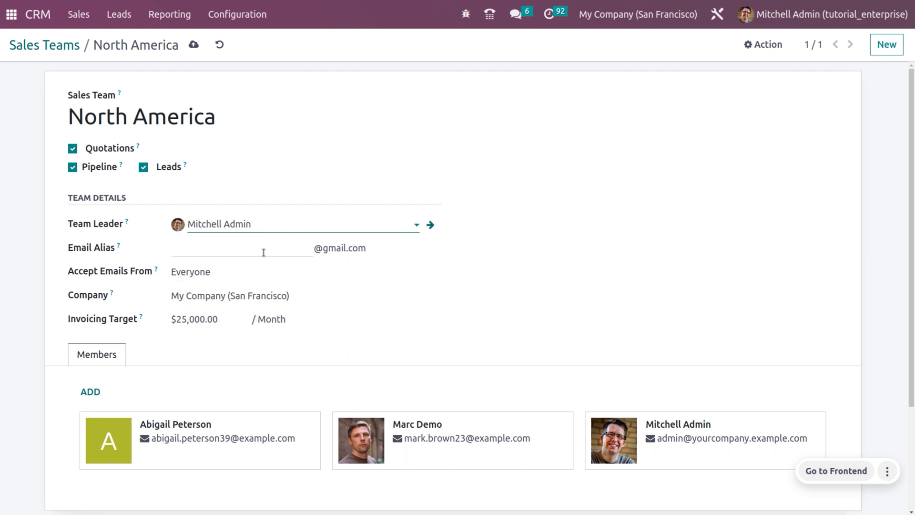
left_click(222, 250)
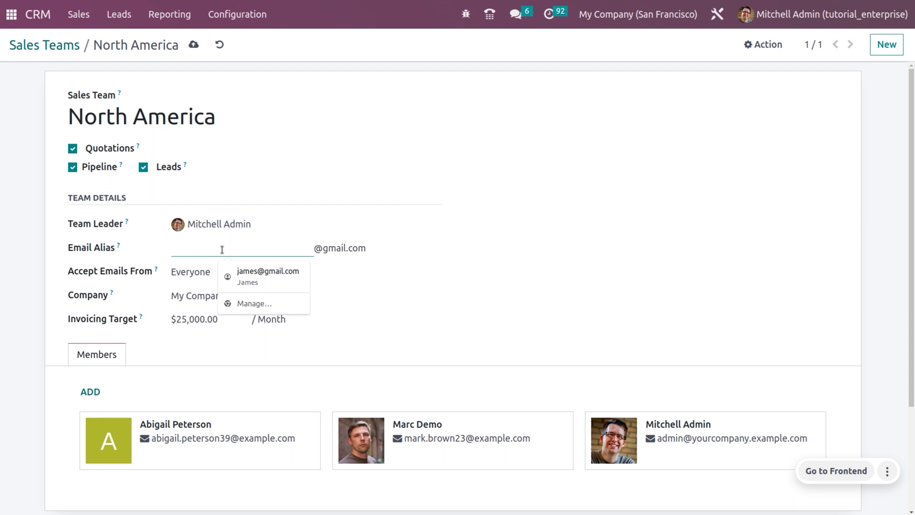
type("sampleodoo4")
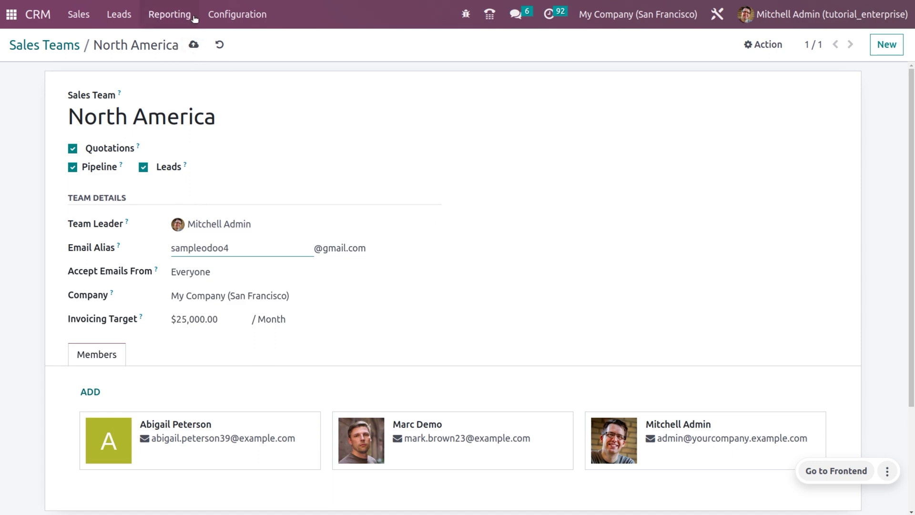
left_click(194, 45)
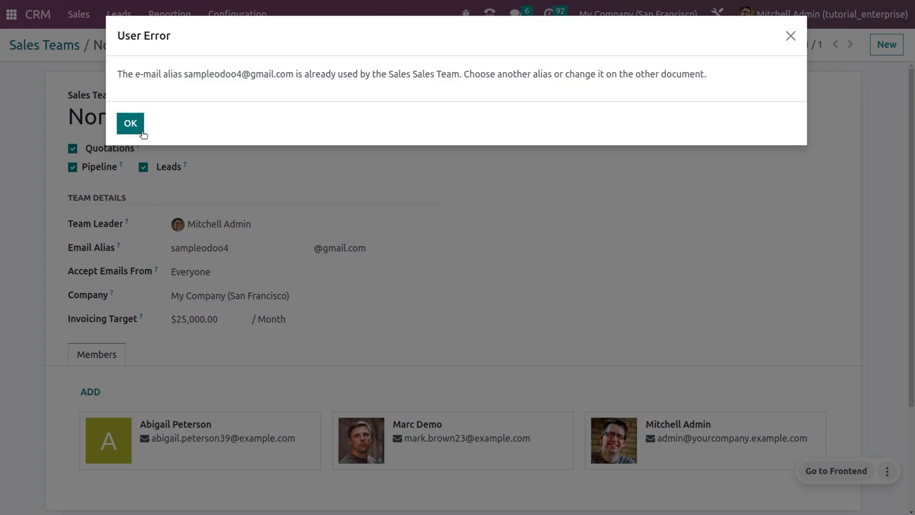
left_click(130, 124)
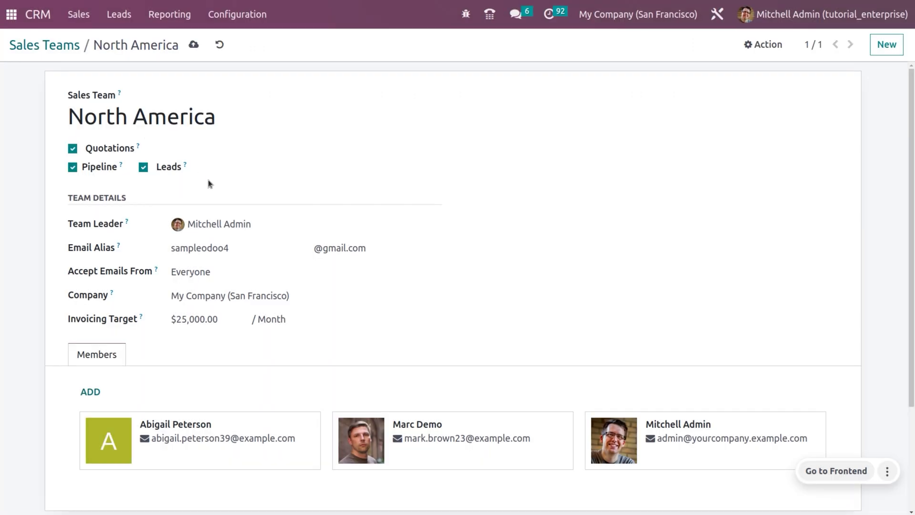
- Replace the rejected email alias with a unique one and save the team
left_click(239, 248)
key("BackSpace")
key("BackSpace")
key("BackSpace")
key("BackSpace")
key("BackSpace")
key("BackSpace")
key("BackSpace")
key("BackSpace")
key("BackSpace")
key("BackSpace")
key("BackSpace")
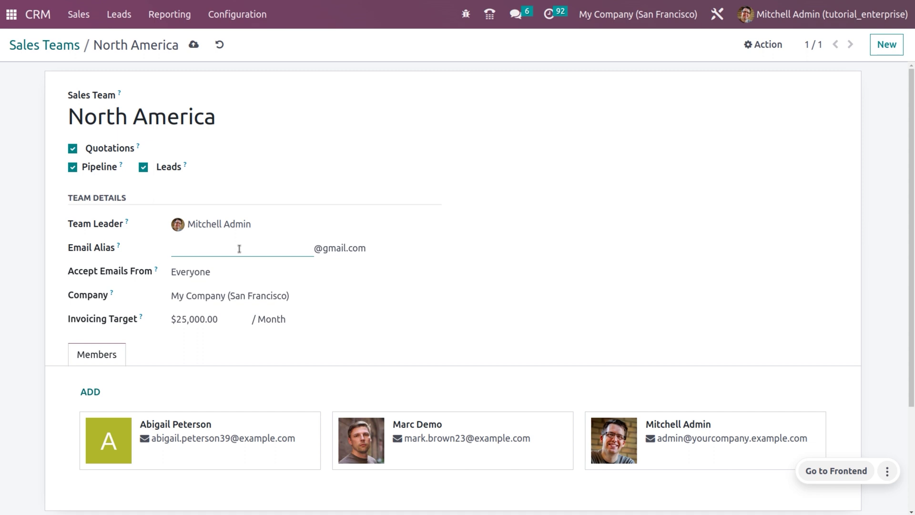
type("jareenasamad")
left_click(188, 50)
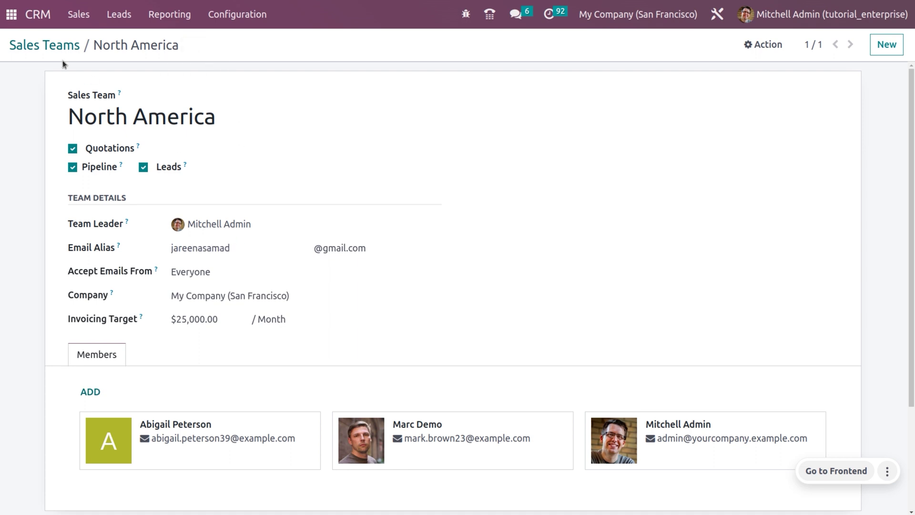
left_click(222, 15)
- Review team members grouped by sales team, then bring up the list of all leads
left_click(239, 79)
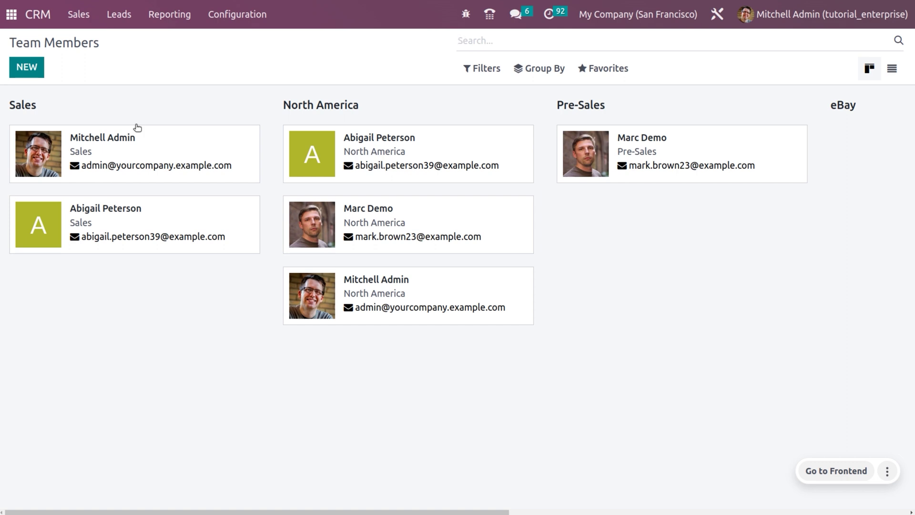
left_click(121, 17)
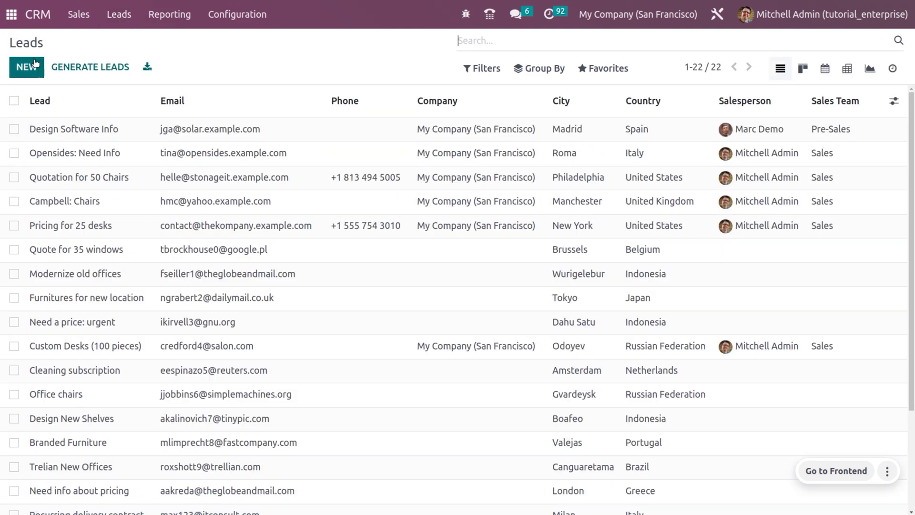
- Create lead 'product pricing of laptop and smart phone' with 80% probability and the existing customer
left_click(26, 66)
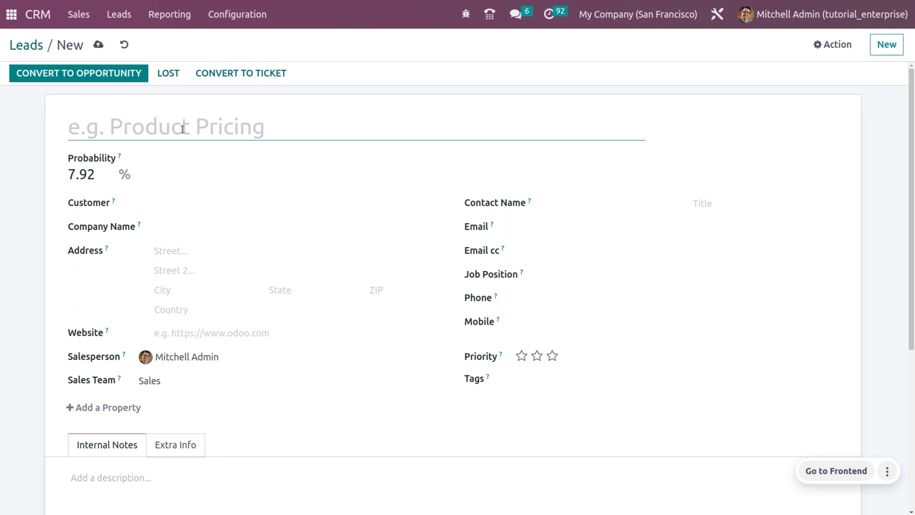
type("p")
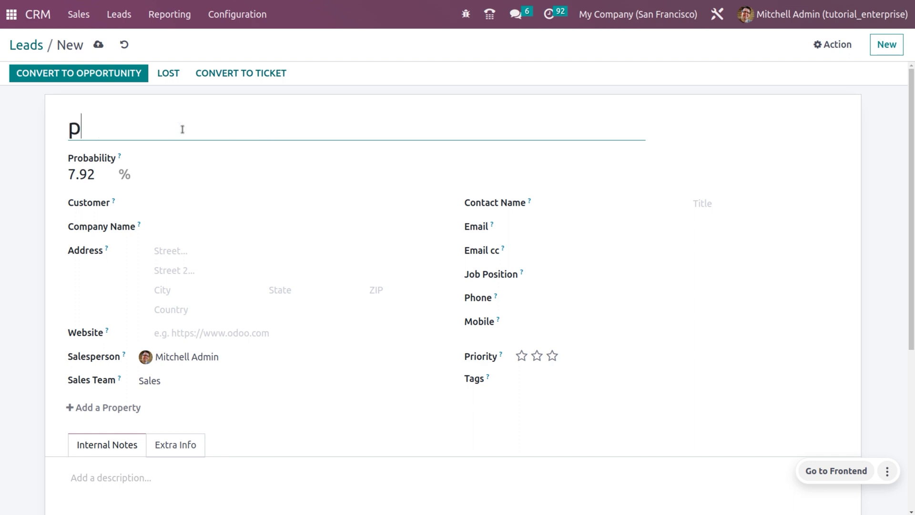
type("roduct pricing of ")
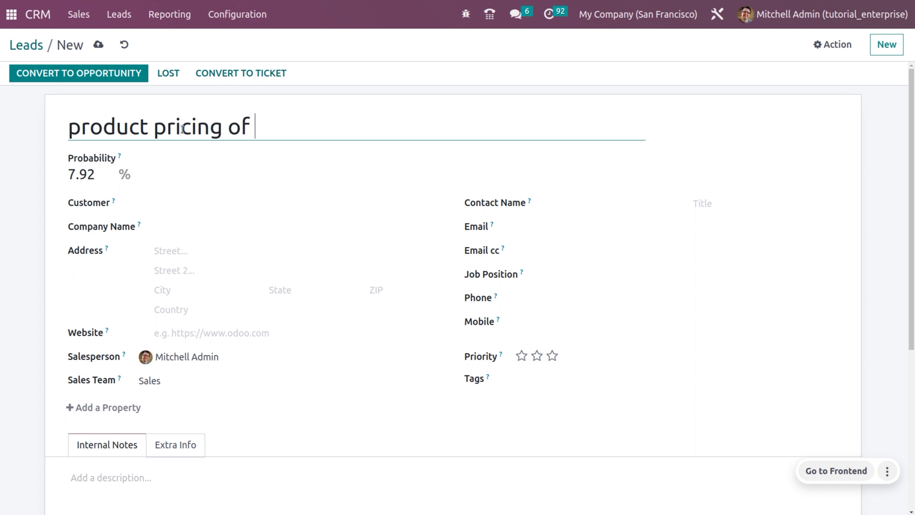
type("laptop and smart phone")
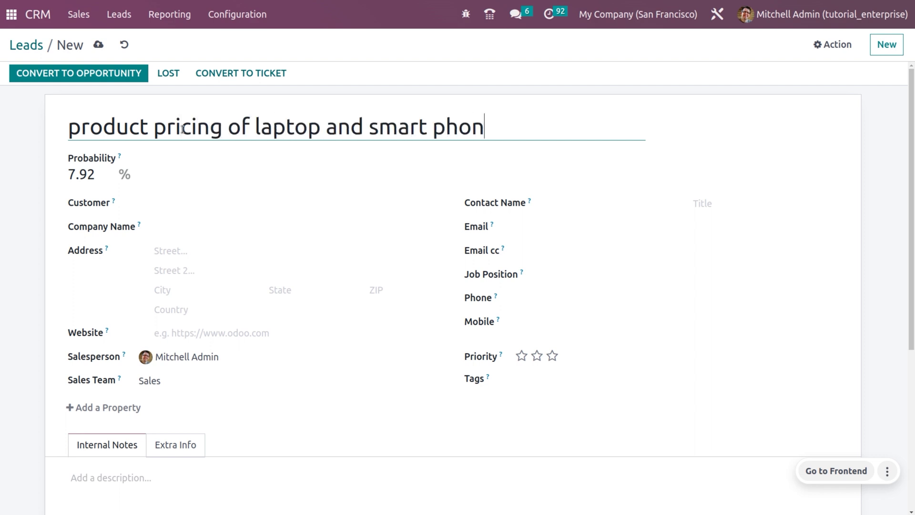
left_click(98, 174)
key("BackSpace")
key("BackSpace")
key("BackSpace")
key("BackSpace")
type("80")
left_click(239, 206)
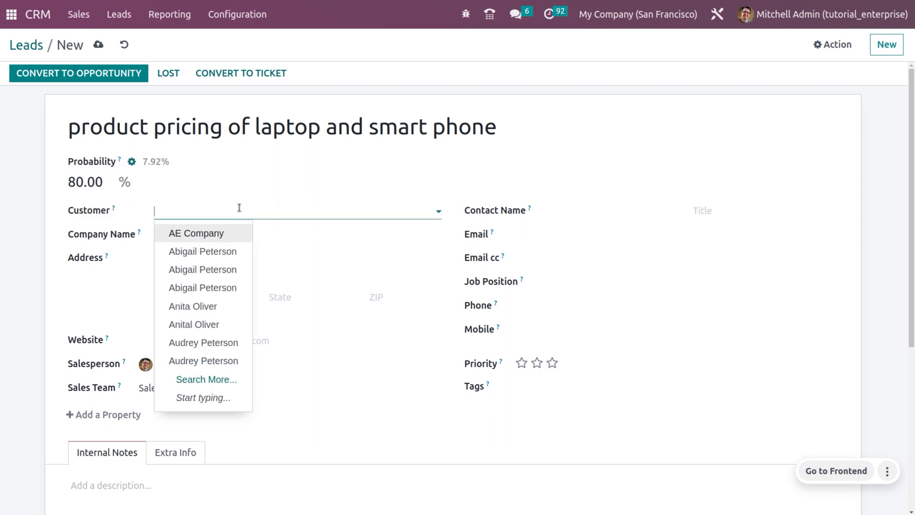
left_click(216, 307)
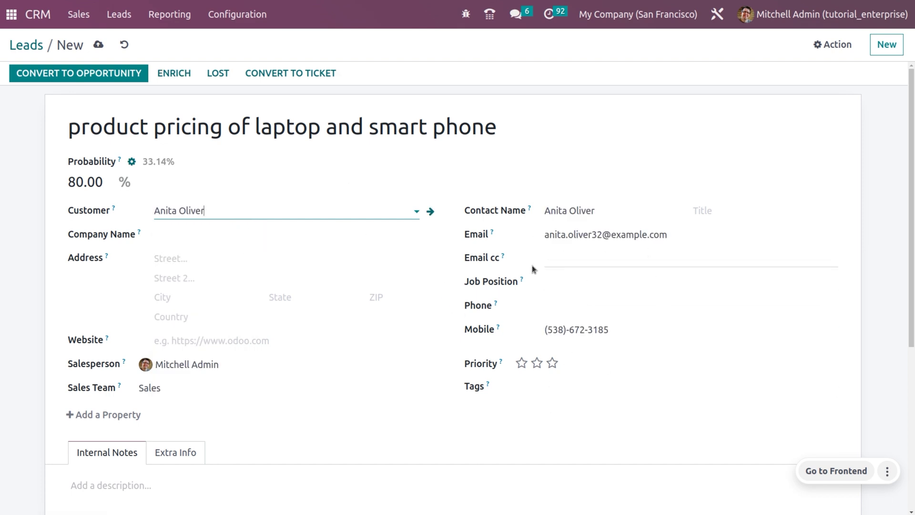
- Give the lead three-star priority, the North America team and a different salesperson
left_click(552, 365)
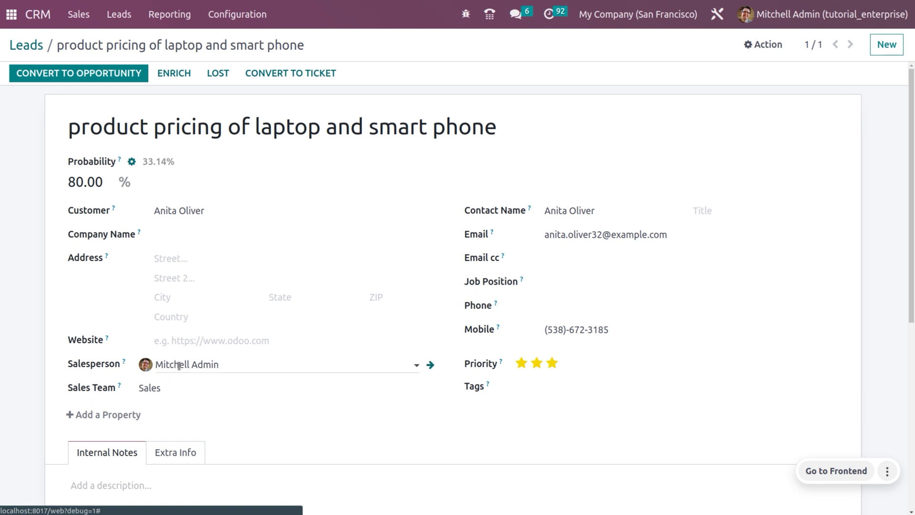
left_click(174, 389)
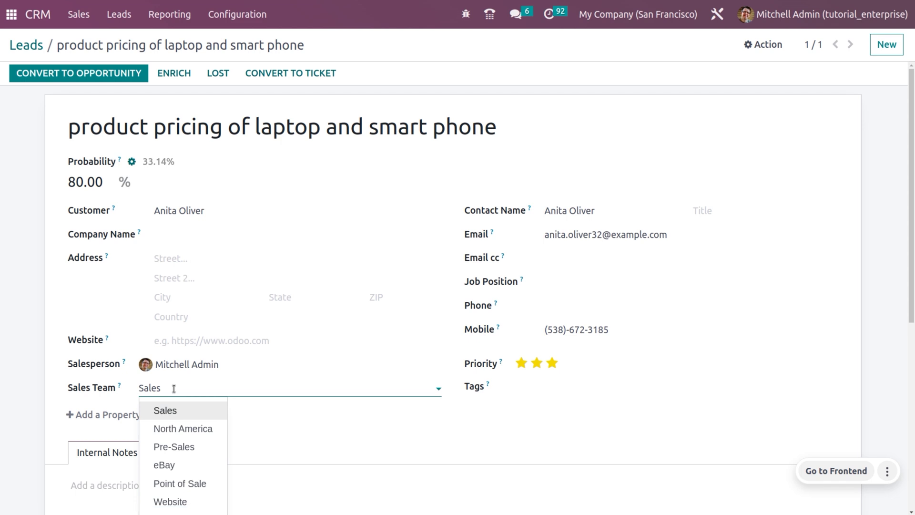
left_click(178, 433)
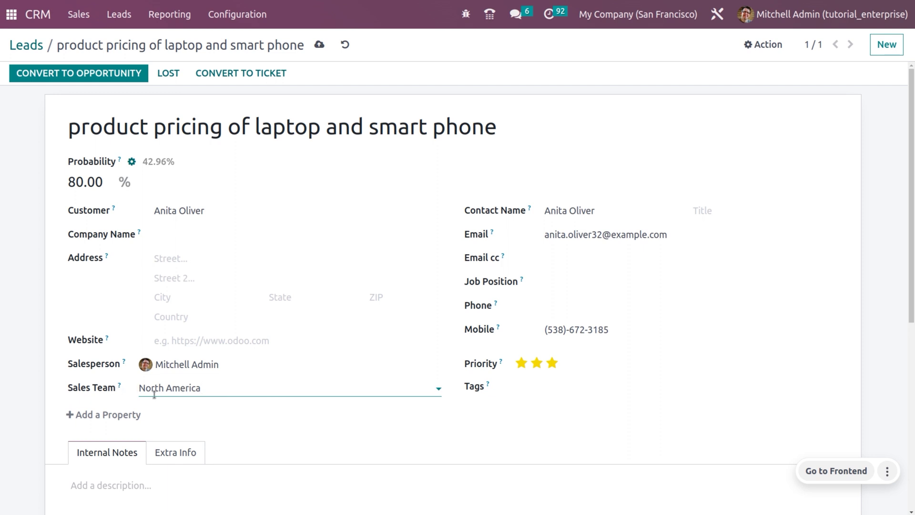
left_click(225, 369)
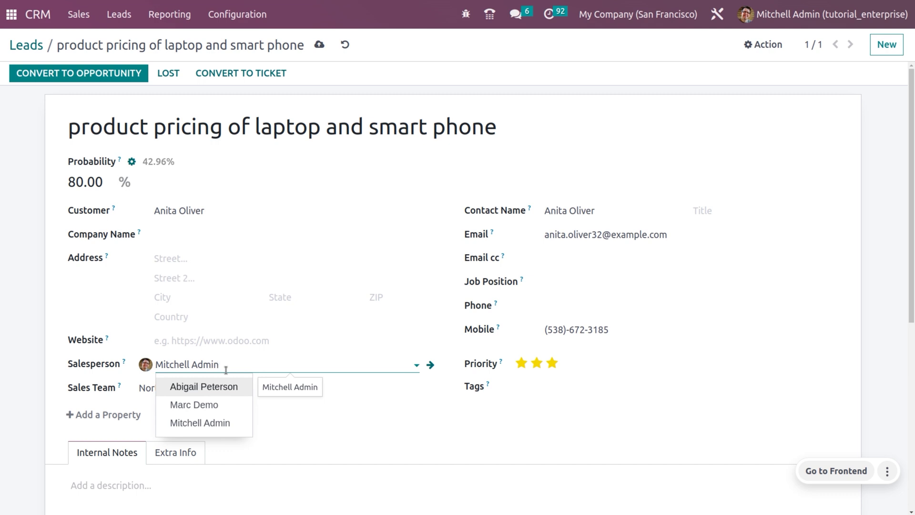
left_click(235, 409)
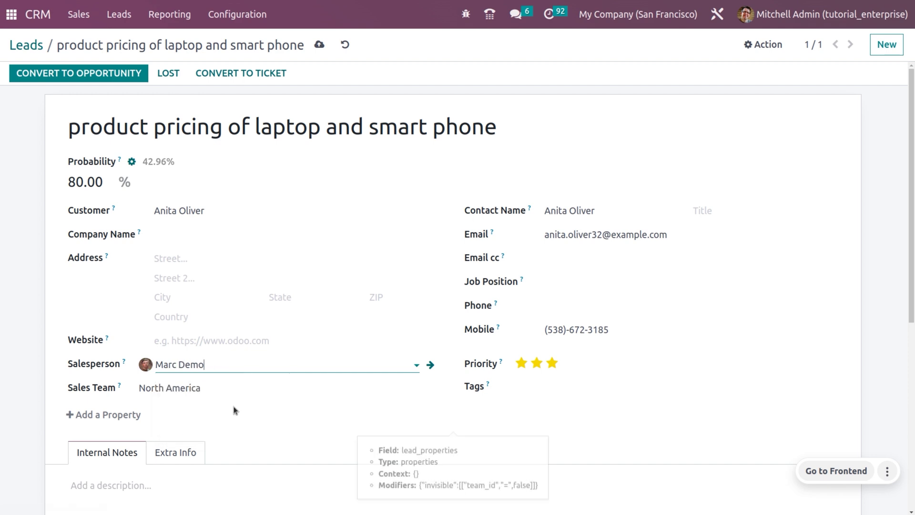
- Look through the lead's internal notes and extra information fields
scroll(251, 383, "down", 1)
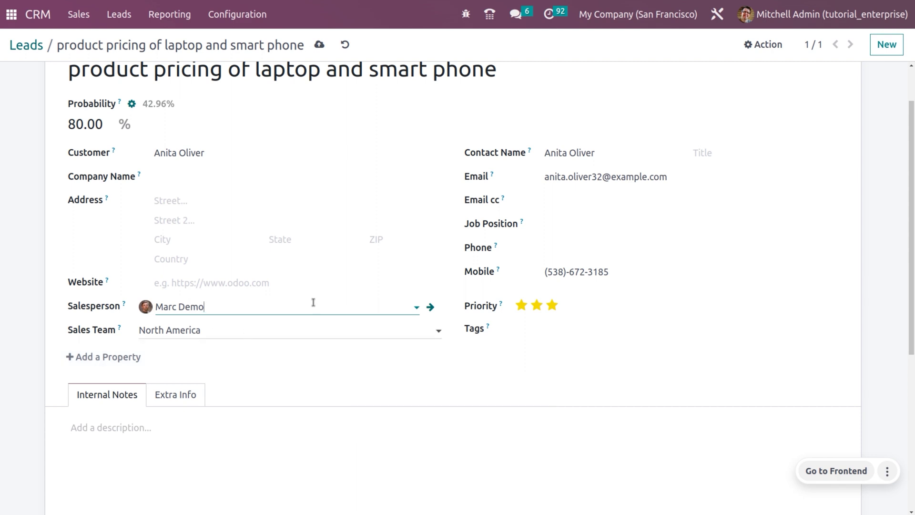
left_click(120, 425)
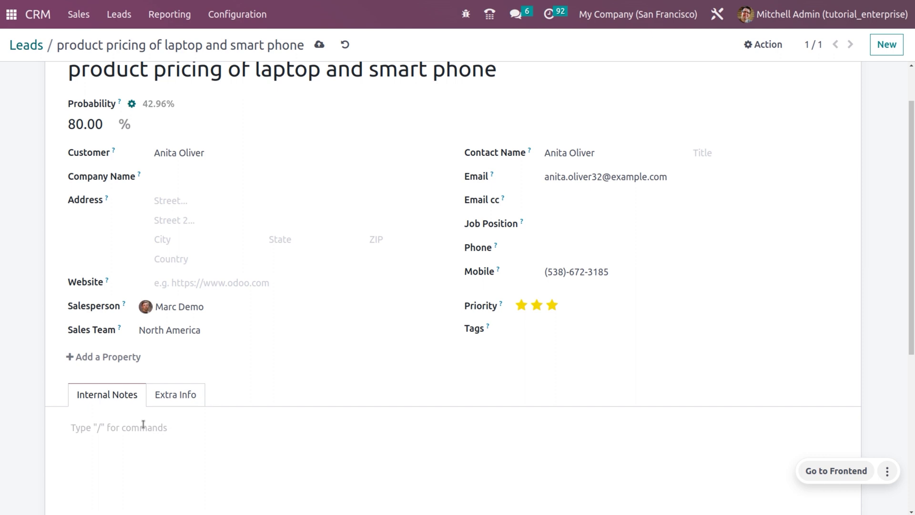
left_click(182, 392)
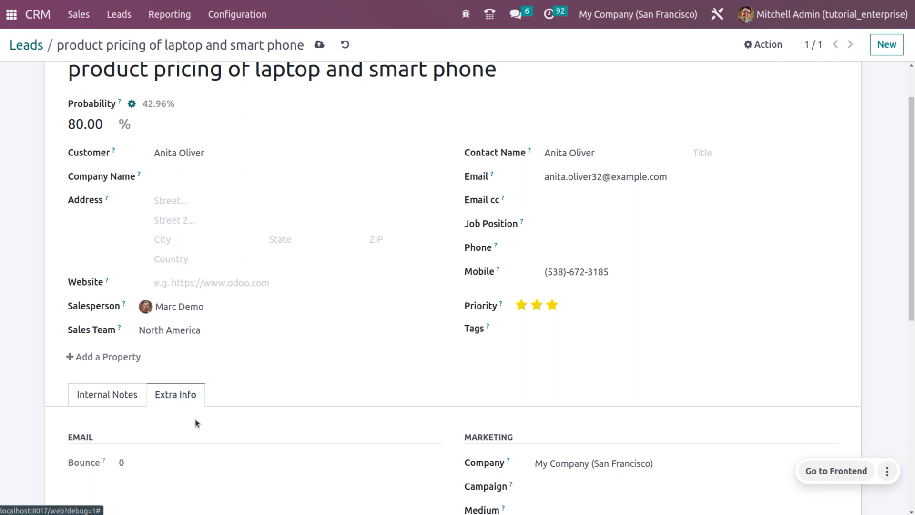
scroll(325, 437, "down", 1)
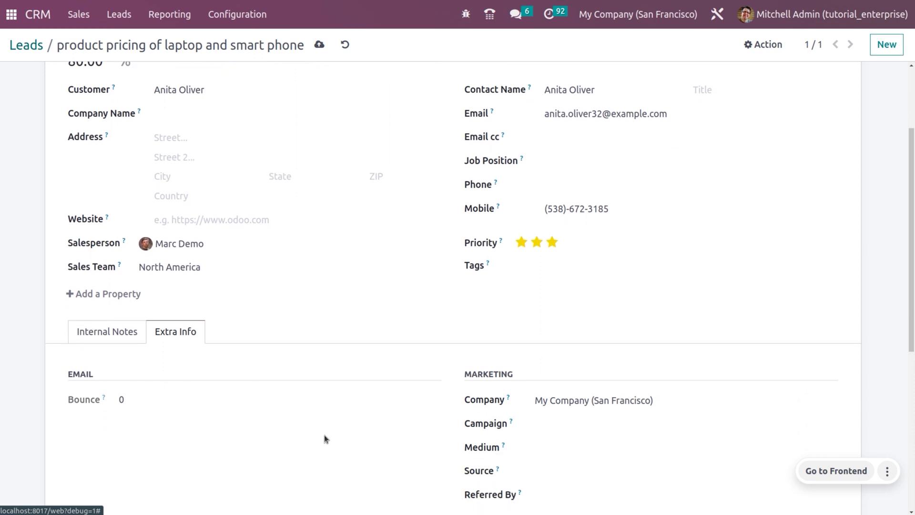
left_click(116, 340)
scroll(271, 204, "up", 3)
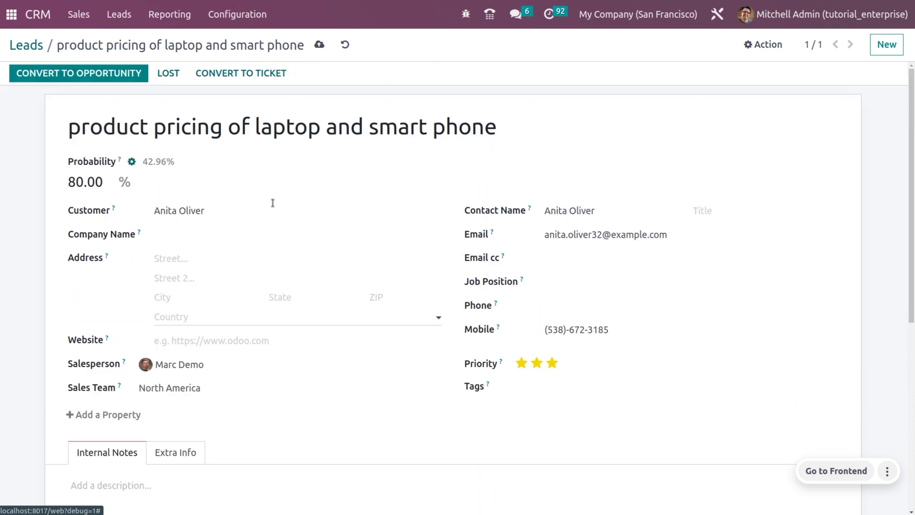
- Save the lead and convert it into an opportunity linked to the existing customer
left_click(320, 45)
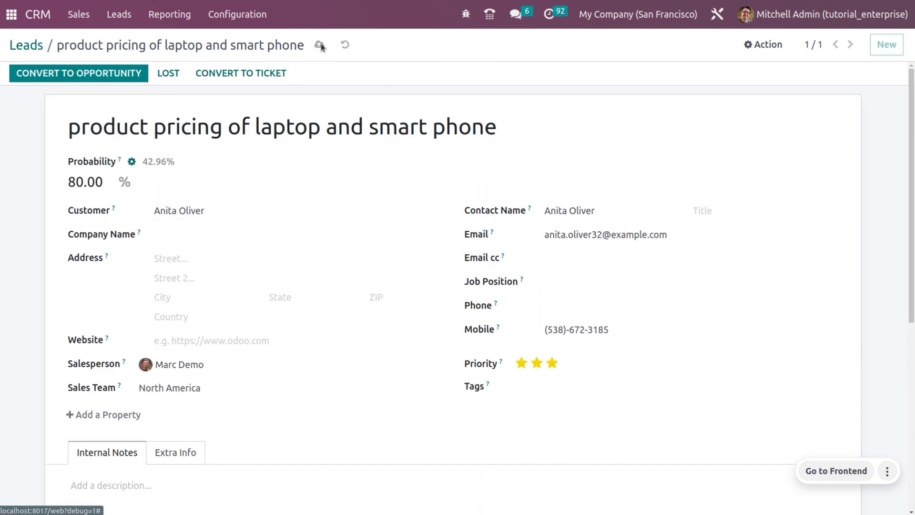
left_click(103, 74)
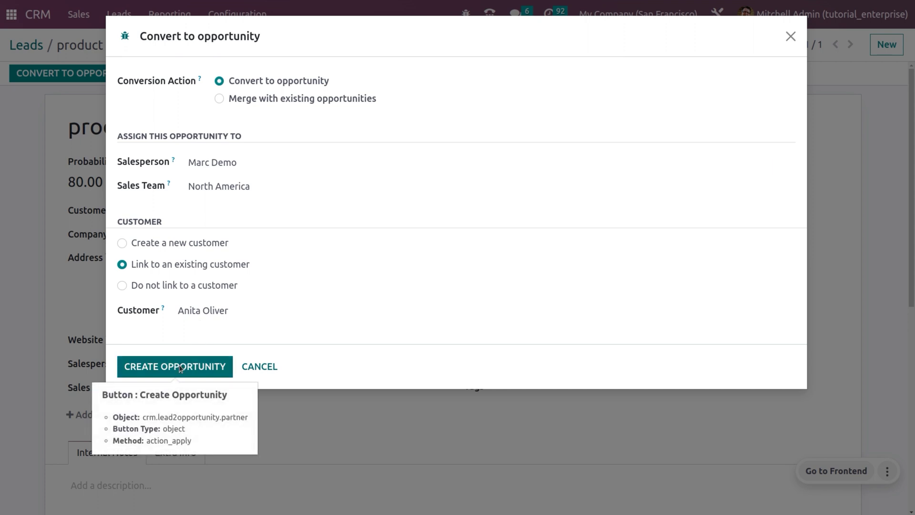
left_click(180, 367)
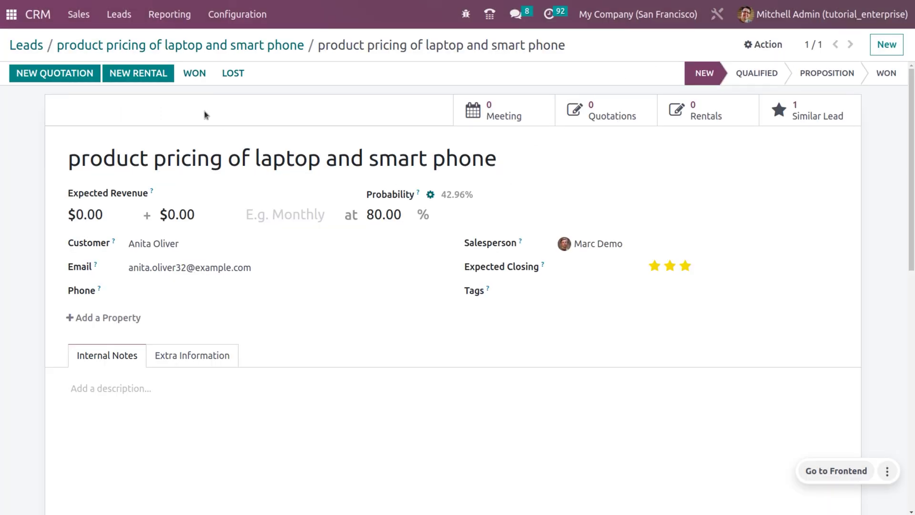
- Start a quotation with a newly created 'laptop' product priced at 100000
left_click(70, 75)
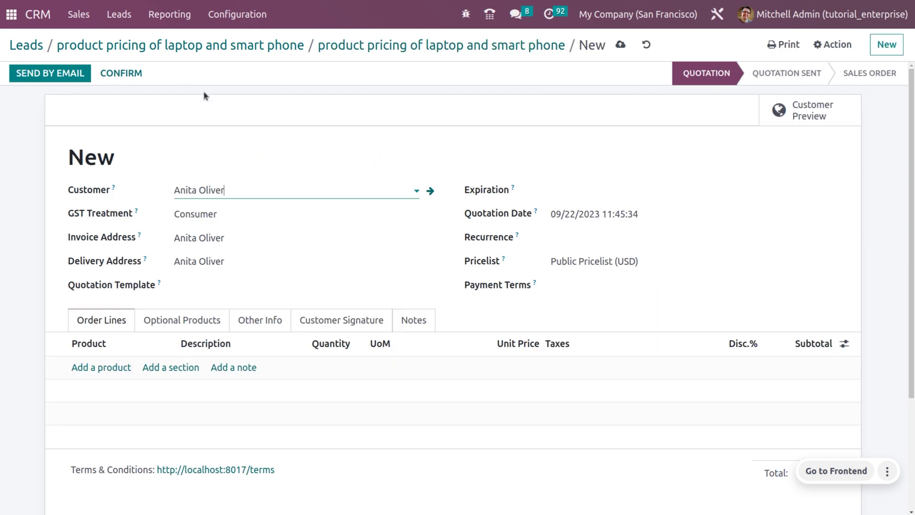
left_click(106, 372)
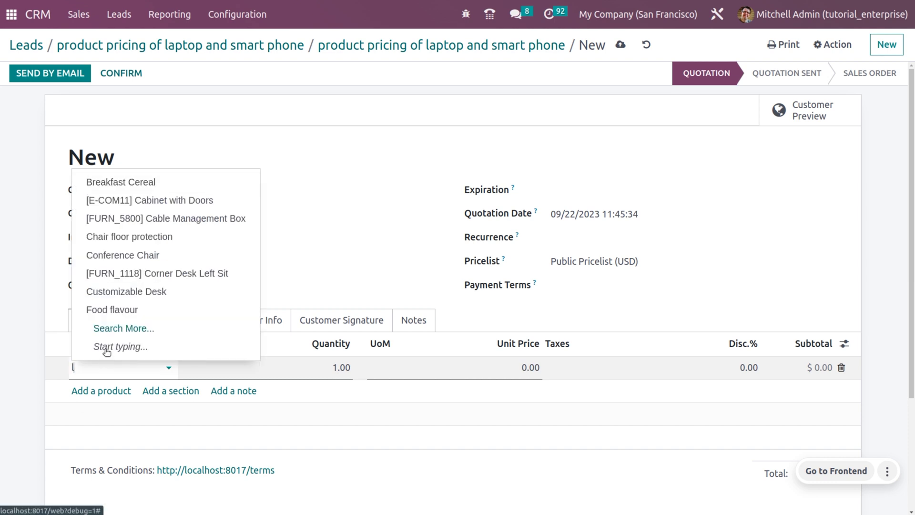
type("laptop")
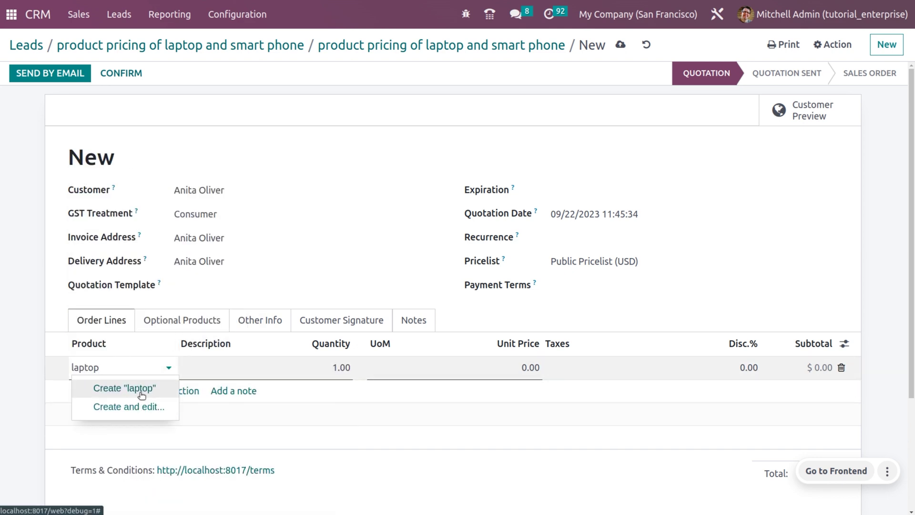
left_click(142, 395)
left_click(172, 367)
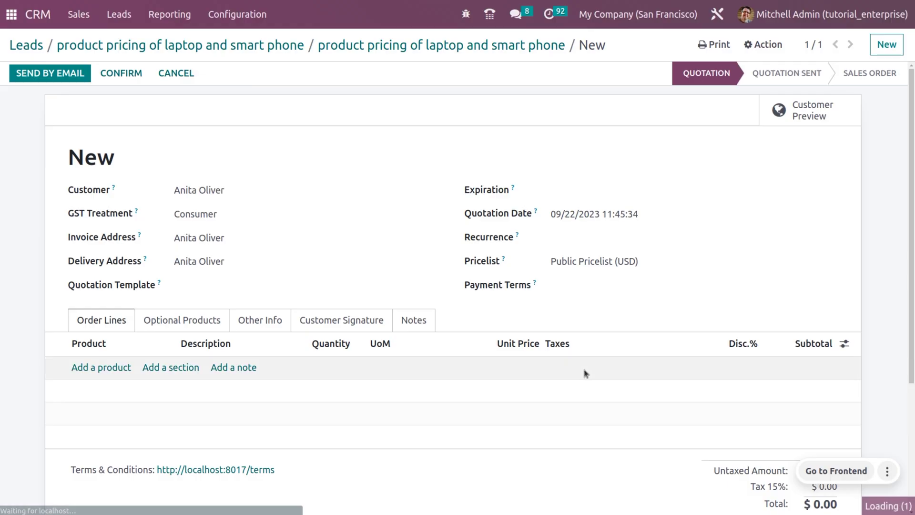
left_click(620, 264)
key("BackSpace")
key("BackSpace")
key("BackSpace")
key("BackSpace")
key("Escape")
type("100000")
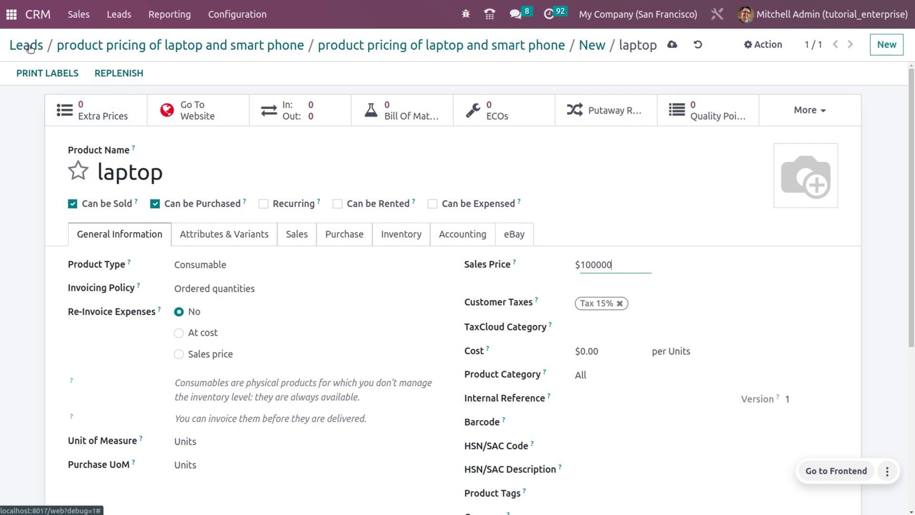
left_click(592, 45)
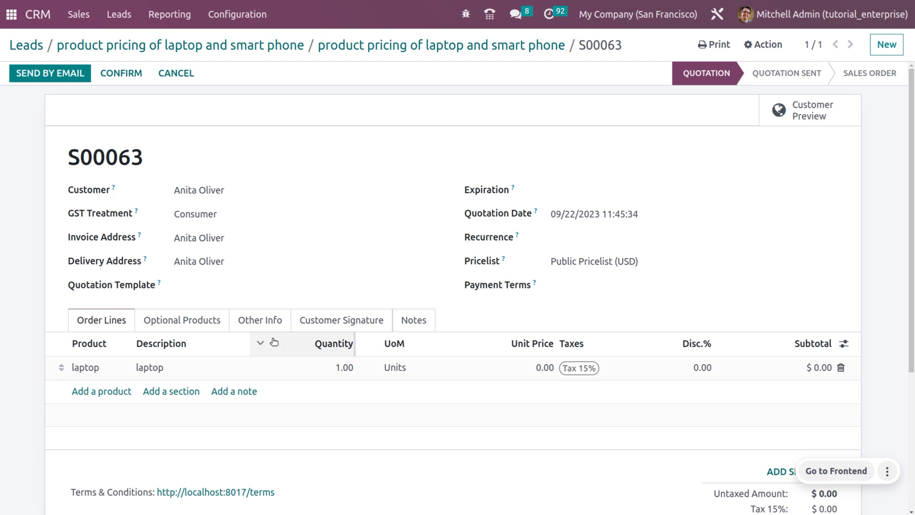
- Remove the 15% tax from the laptop line and set its quantity to 20
left_click(596, 369)
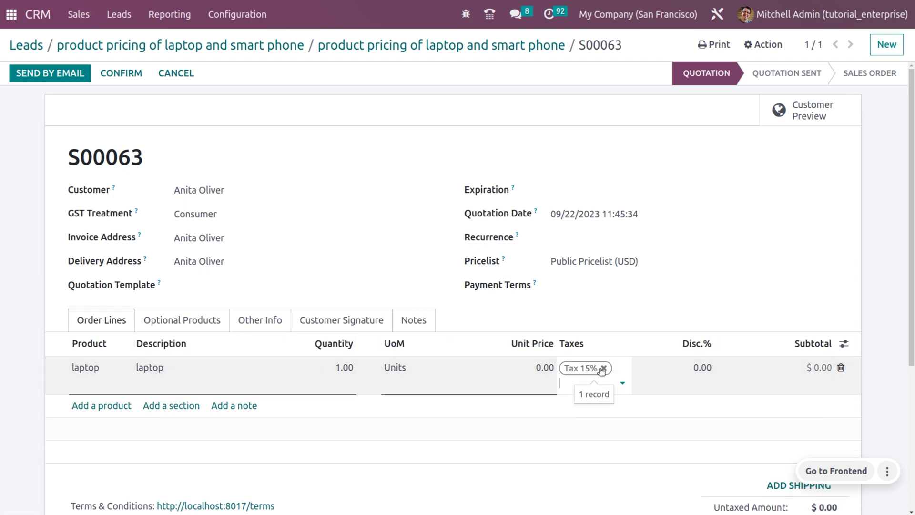
left_click(603, 367)
left_click(344, 361)
key("BackSpace")
type("20")
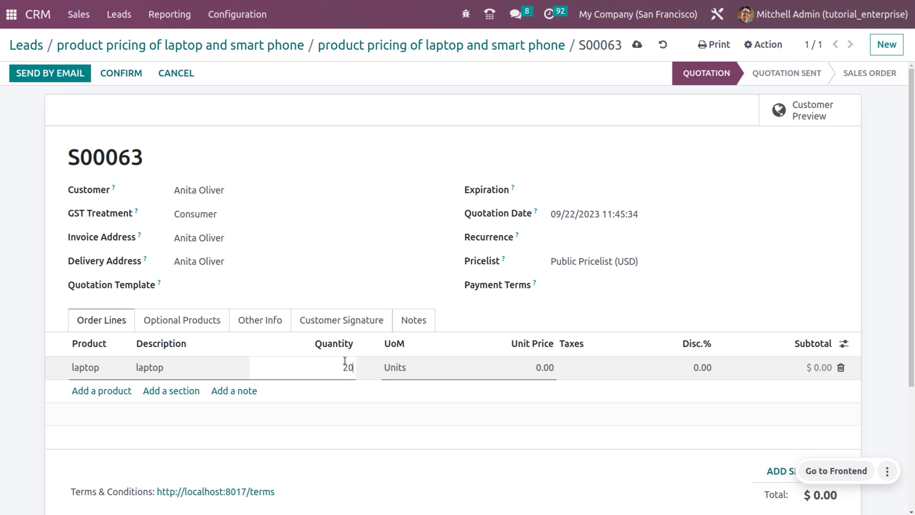
- Confirm S00063, validate delivery WH/OUT/00031 for all 20 laptops, and return to the order
left_click(535, 371)
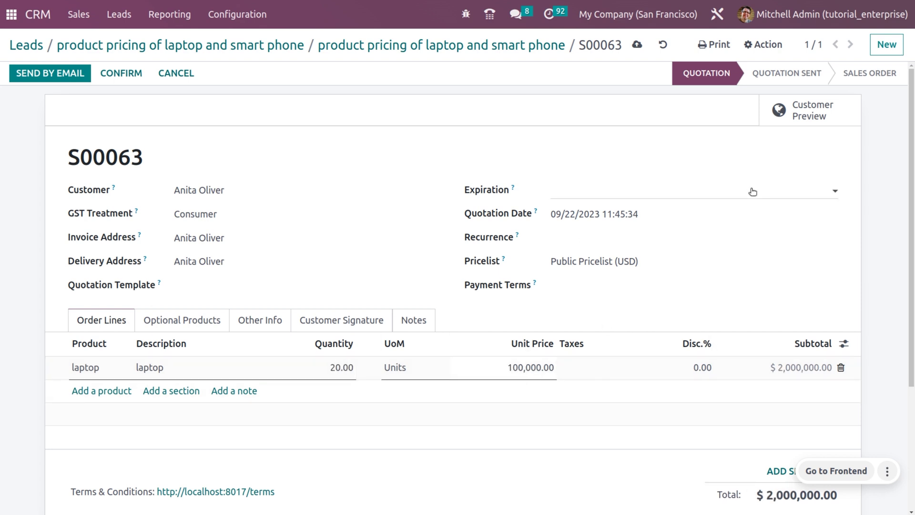
left_click(122, 73)
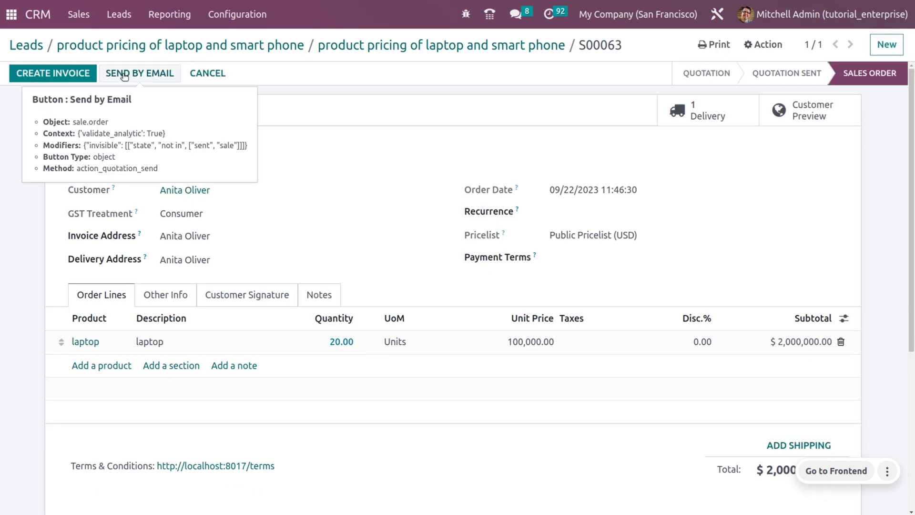
left_click(669, 114)
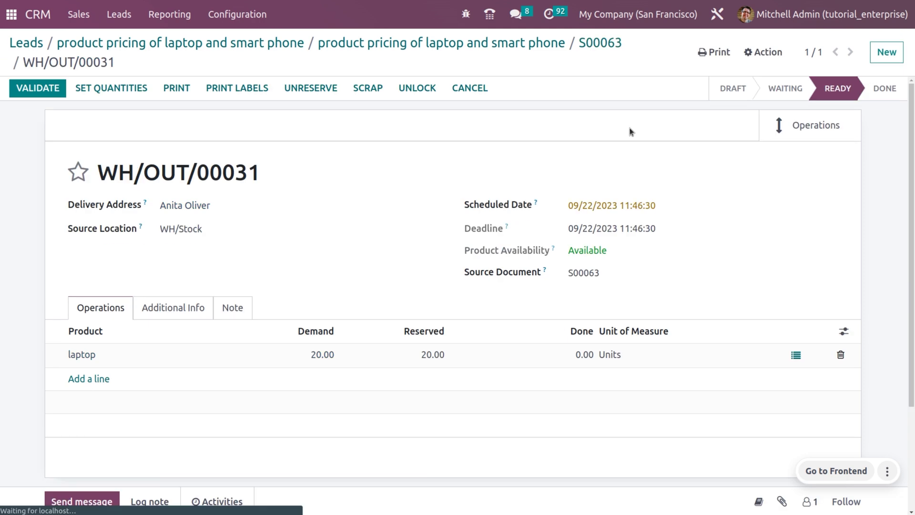
left_click(113, 88)
left_click(38, 92)
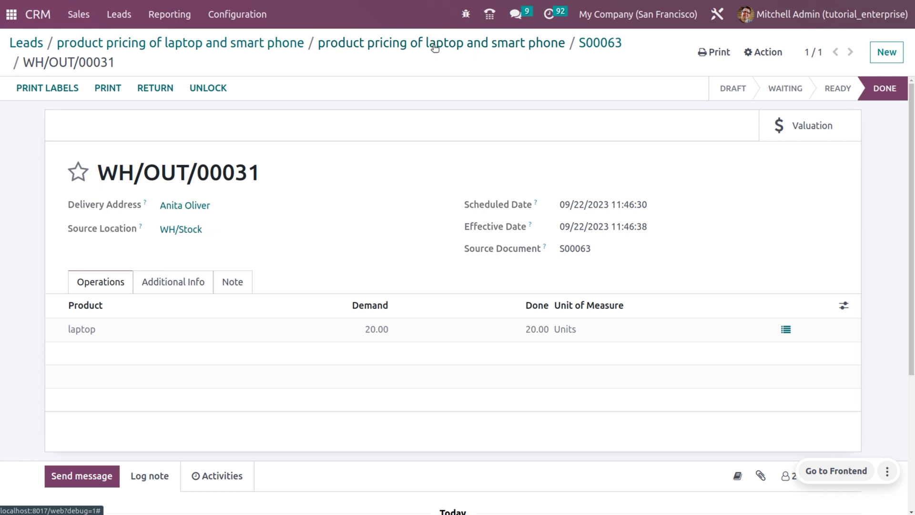
left_click(612, 47)
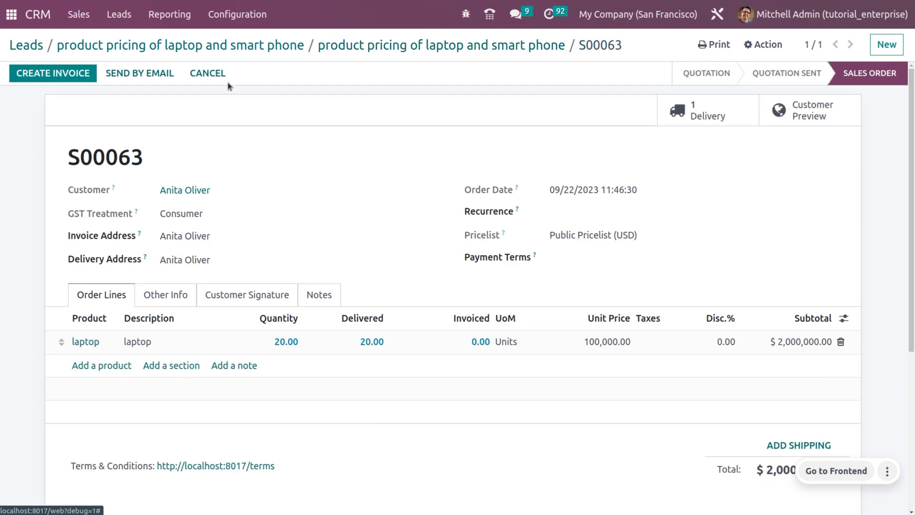
- Create and post invoice INV/2023/00010 for the 20 delivered laptops, then return to the opportunity
left_click(53, 72)
left_click(276, 195)
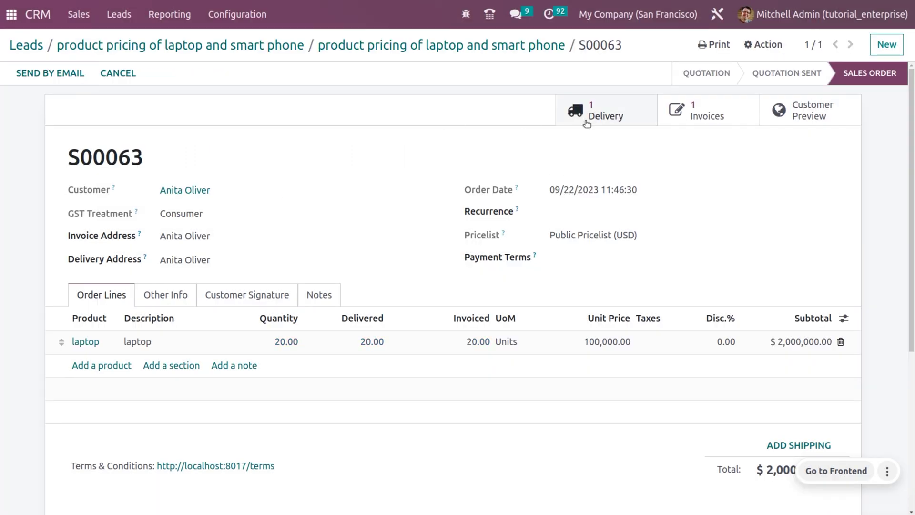
left_click(222, 50)
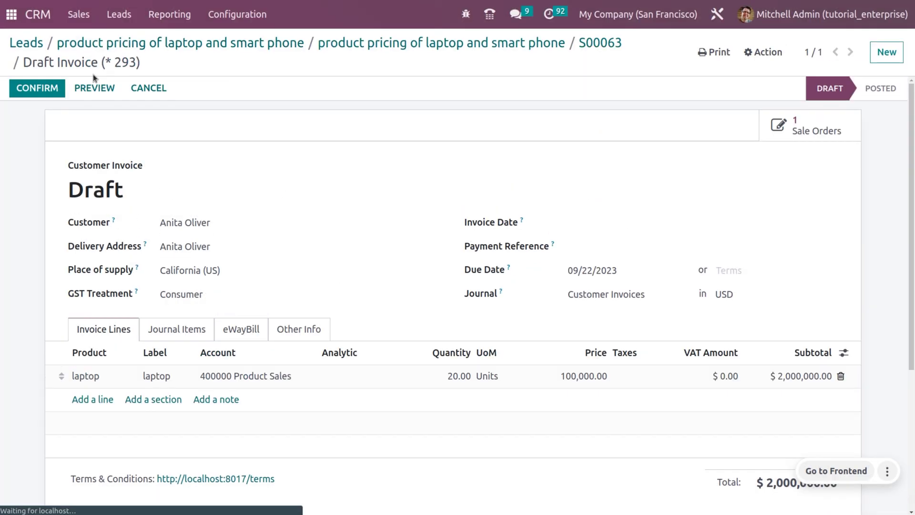
left_click(39, 87)
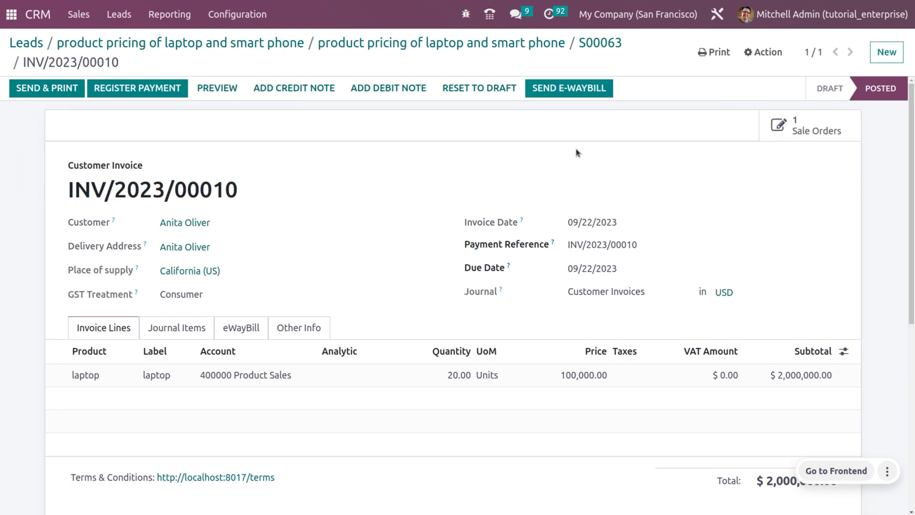
left_click(603, 44)
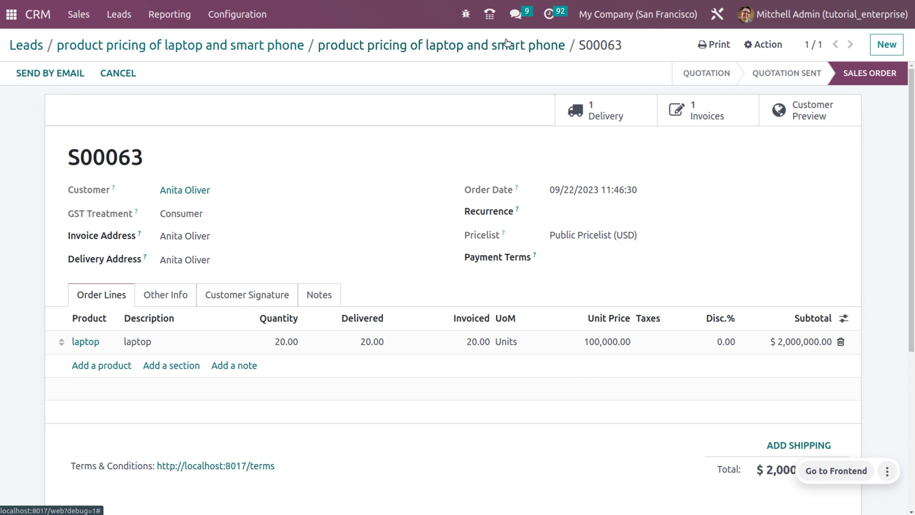
left_click(469, 45)
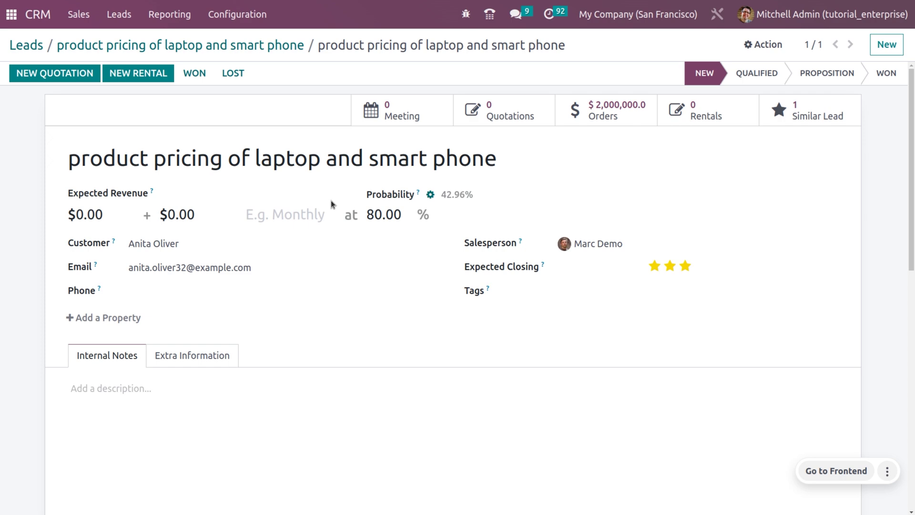
- Show every opportunity across all pipeline stages by removing the My Pipeline filter
left_click(89, 21)
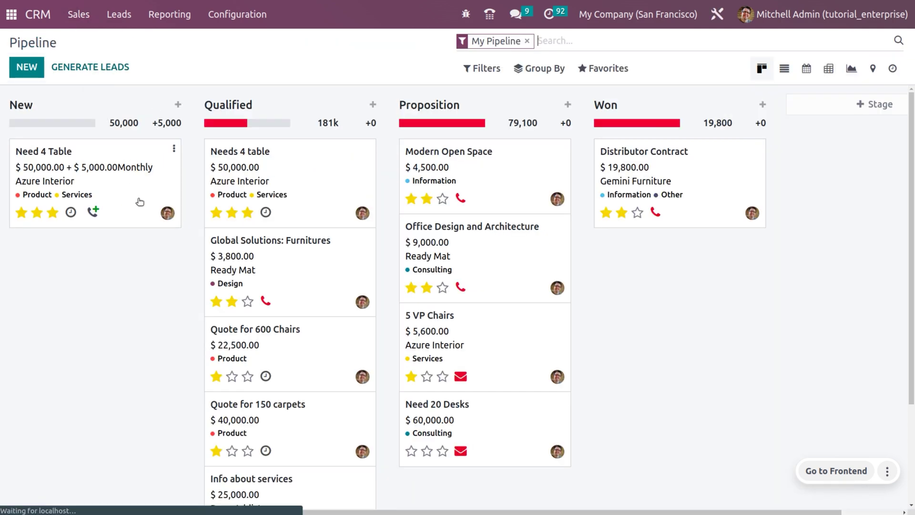
left_click(527, 42)
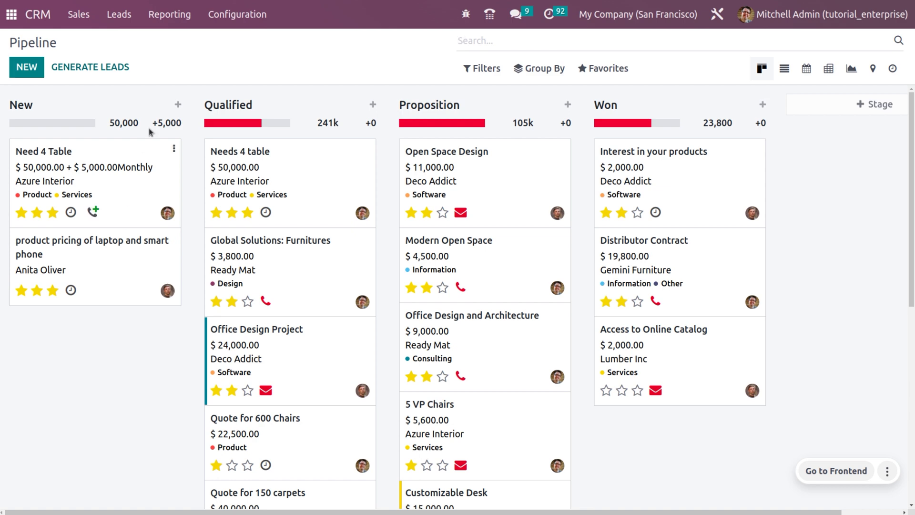
- Open Team Members, view one North America member's record, and return to the grouped overview
left_click(216, 12)
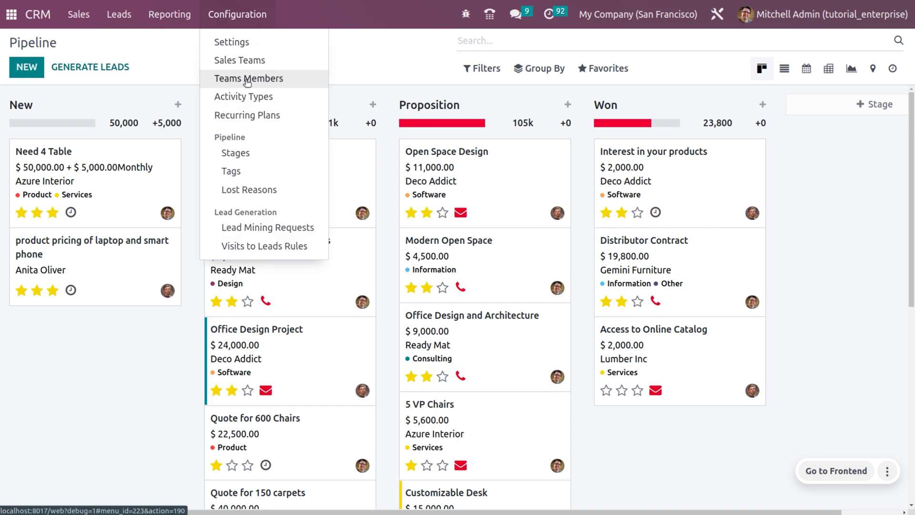
left_click(246, 83)
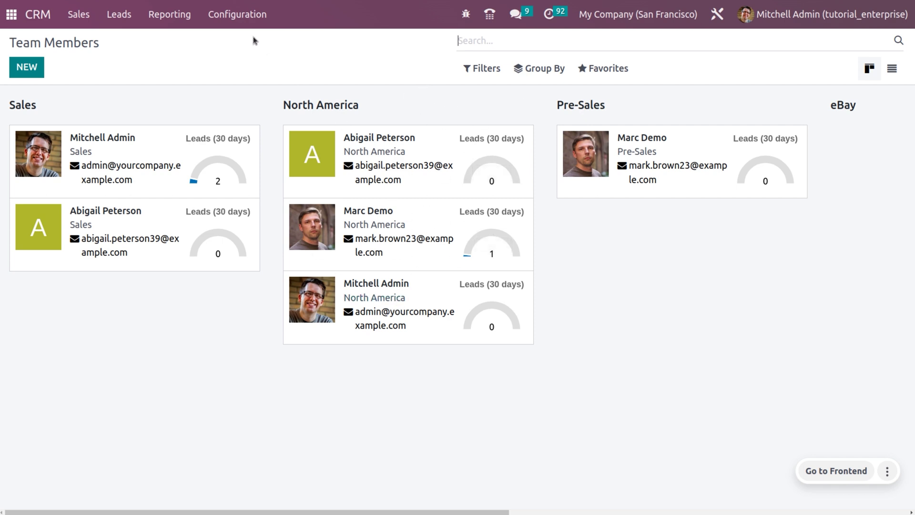
left_click(404, 163)
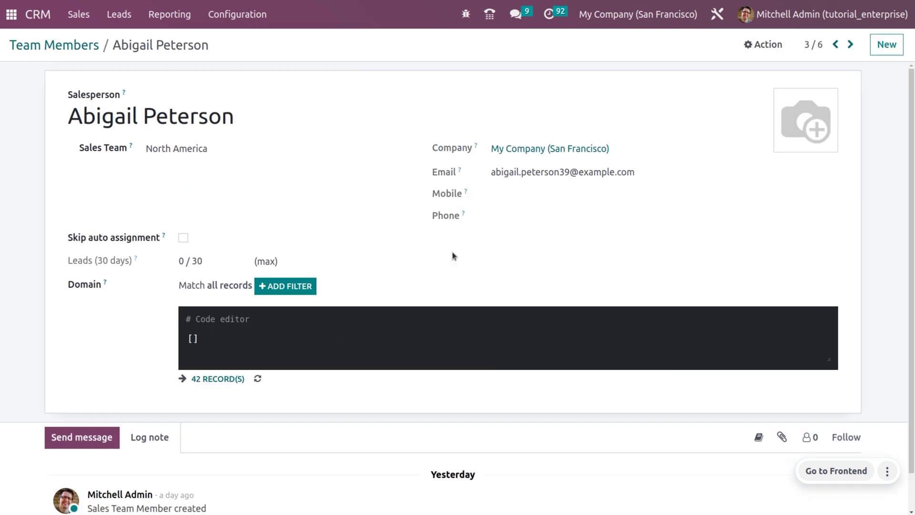
left_click(88, 46)
left_click(231, 14)
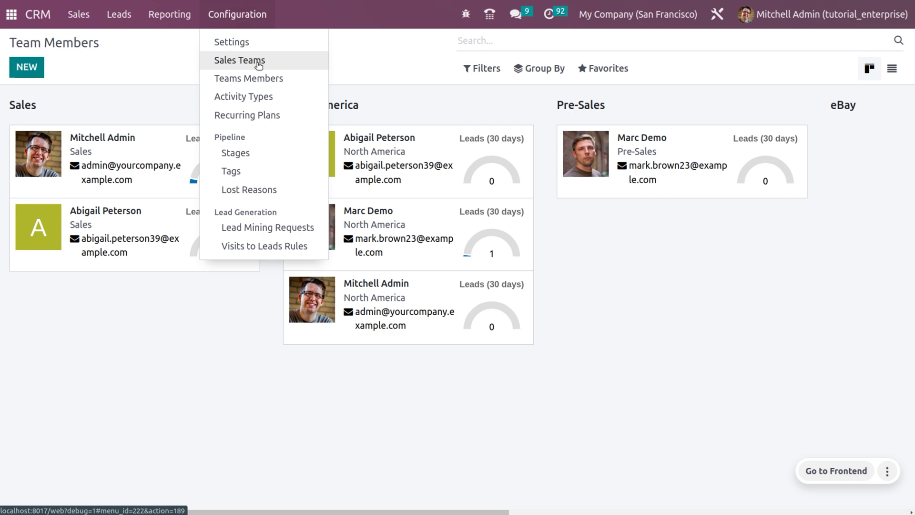
- Open the North America sales team record and review its members and assignment settings
left_click(258, 63)
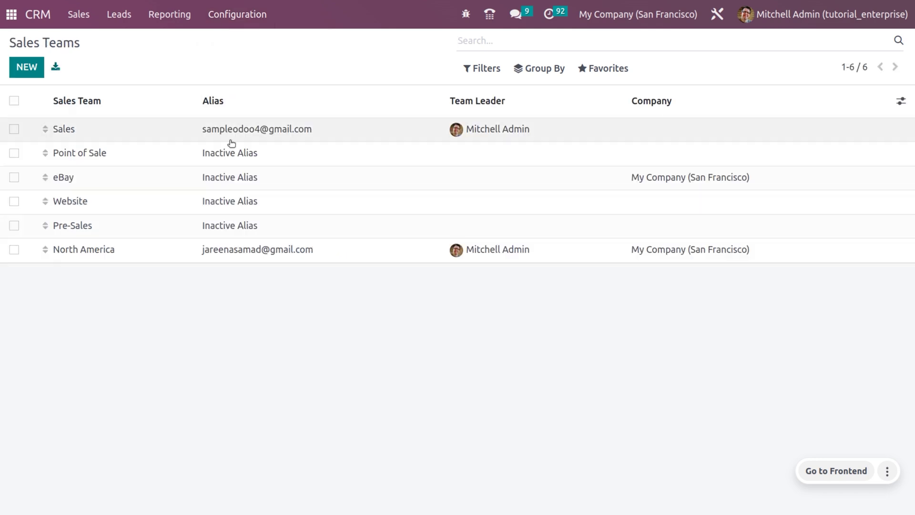
left_click(207, 251)
scroll(344, 425, "down", 3)
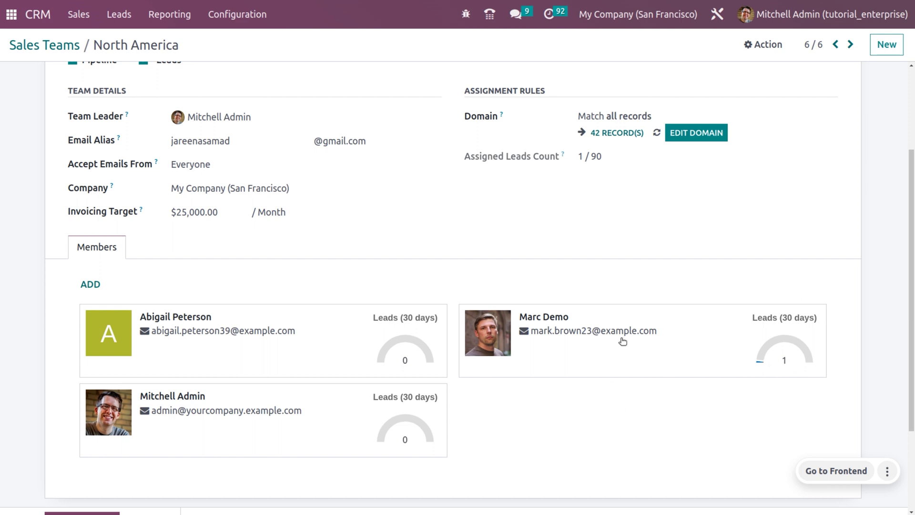
scroll(622, 341, "up", 3)
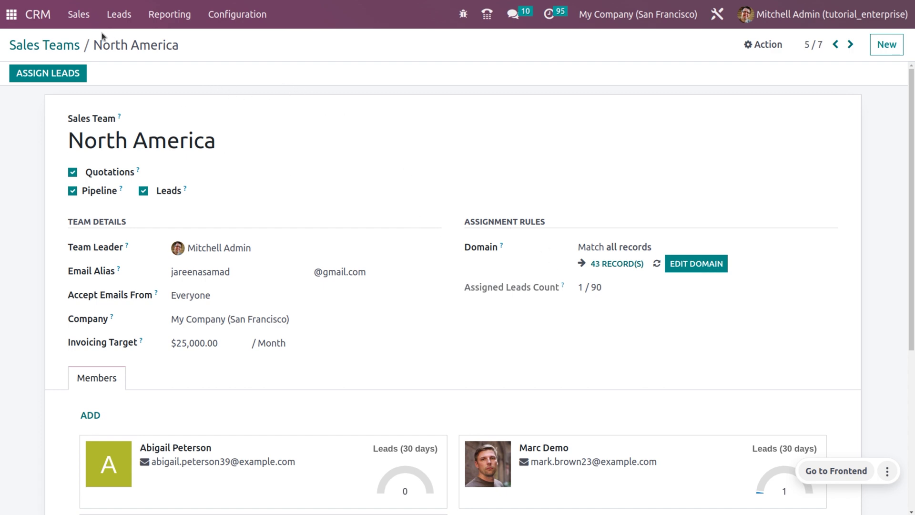
- Show the North America team's pipeline from the Teams dashboard
left_click(80, 18)
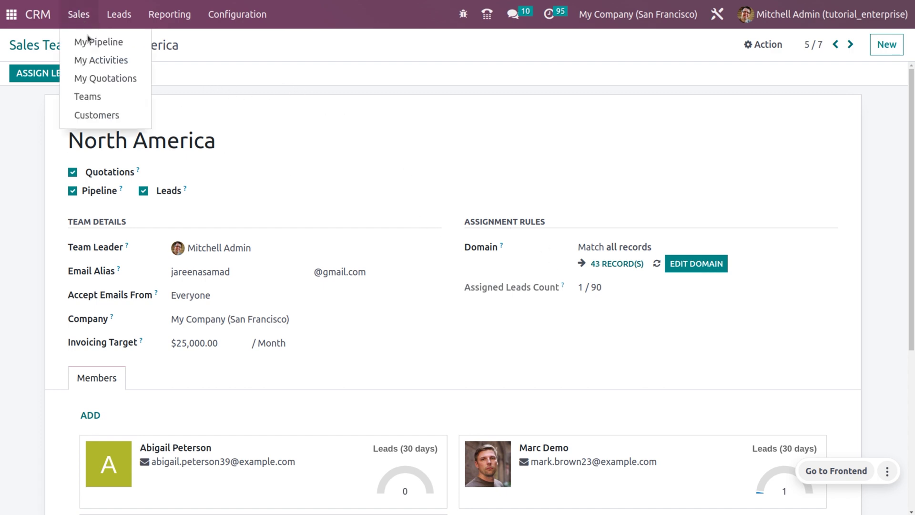
left_click(117, 99)
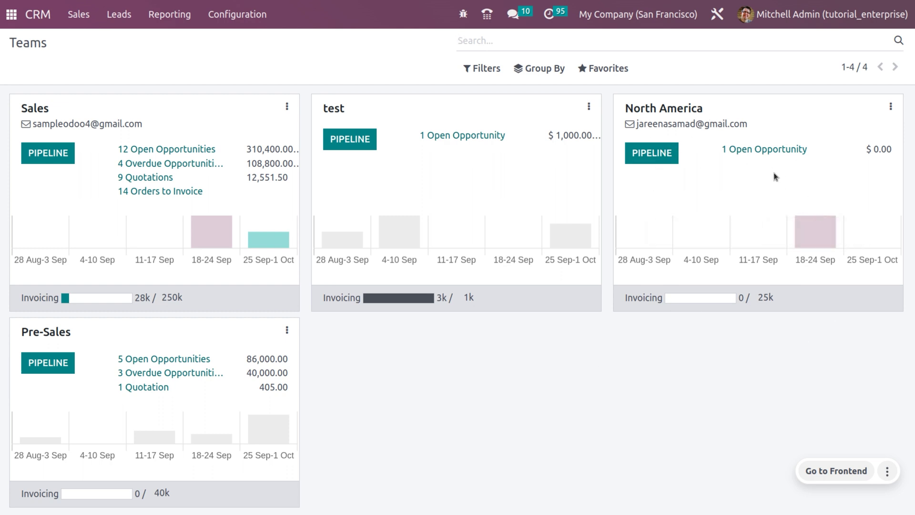
left_click(648, 152)
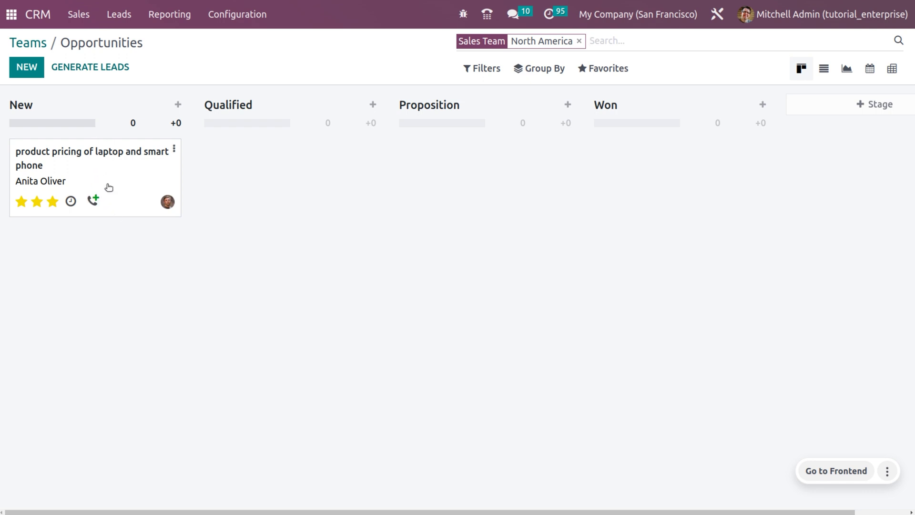
- List North America's open opportunities and open the laptop and smart phone opportunity
left_click(37, 43)
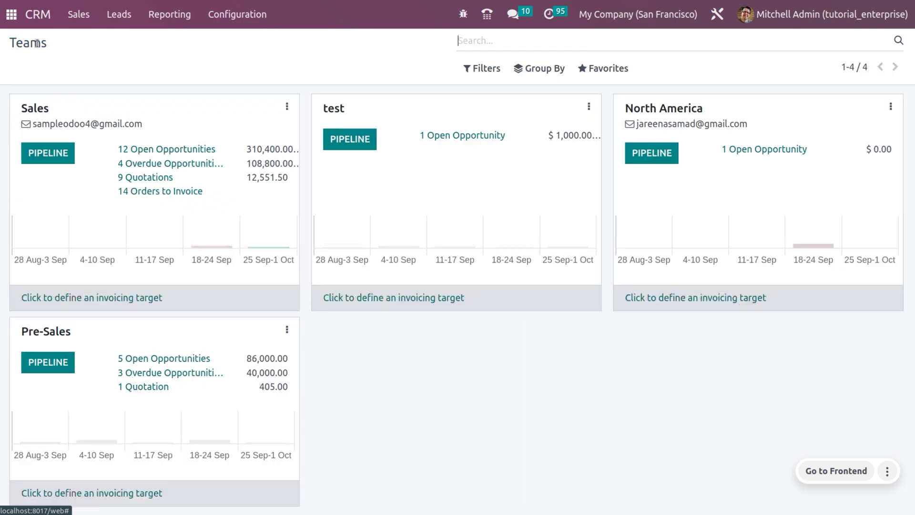
left_click(758, 151)
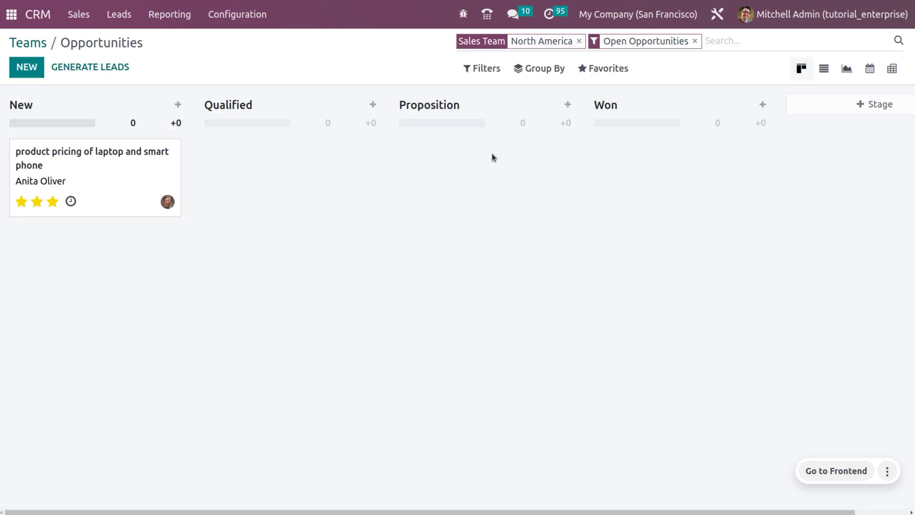
left_click(135, 164)
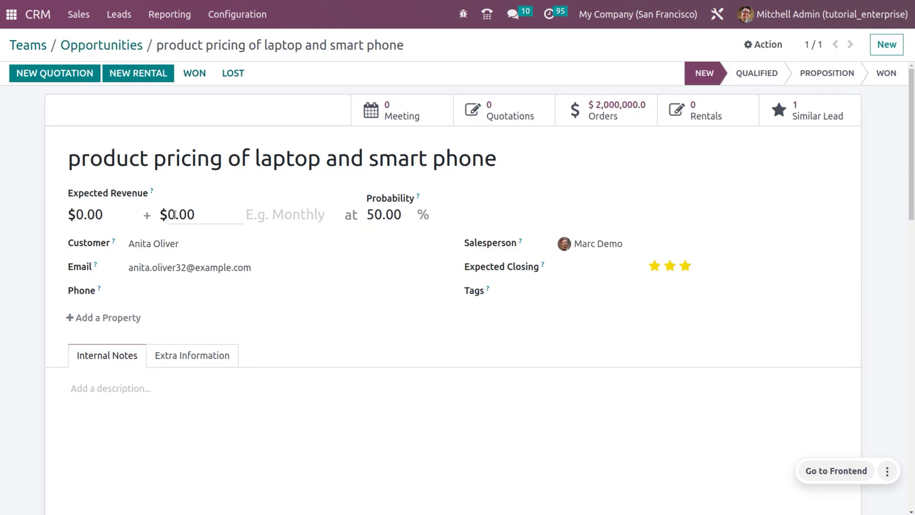
- Set Expected Revenue to 1,000 plus 500 Monthly recurring and save the opportunity
left_click(118, 213)
key("BackSpace")
key("BackSpace")
key("BackSpace")
key("BackSpace")
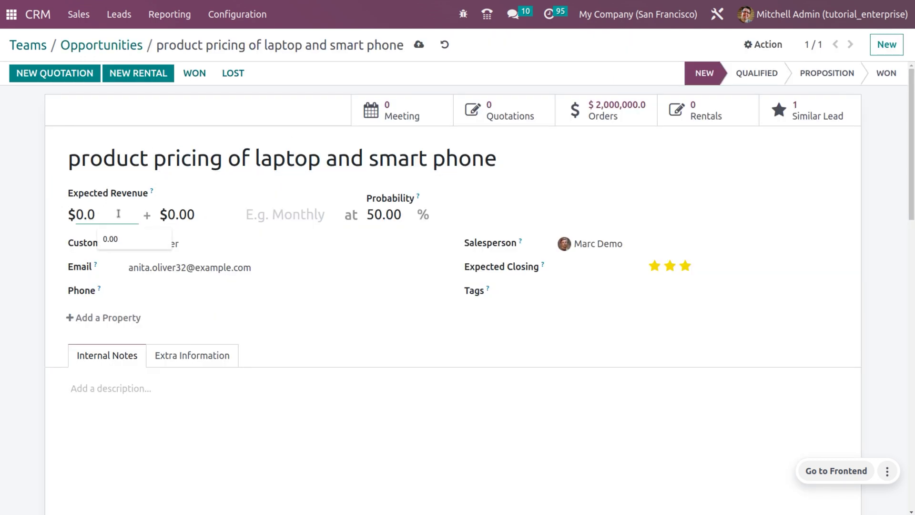
type("1000")
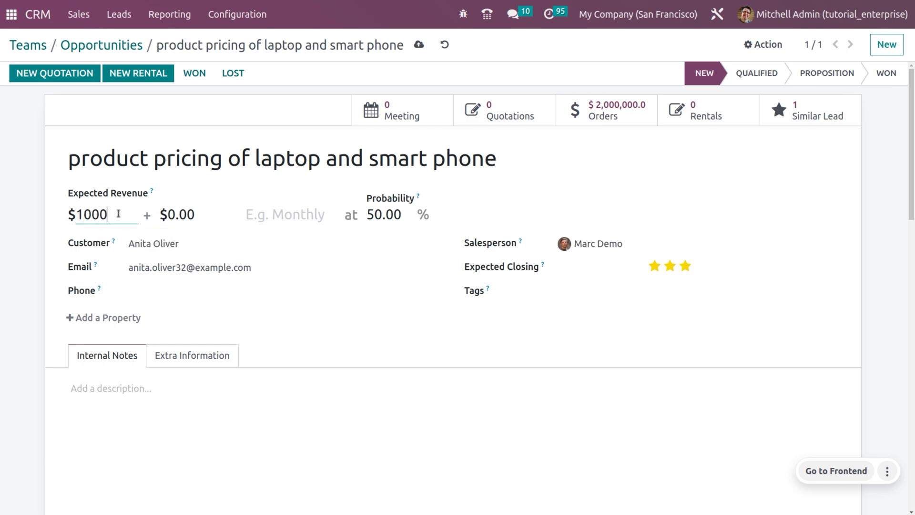
left_click(207, 222)
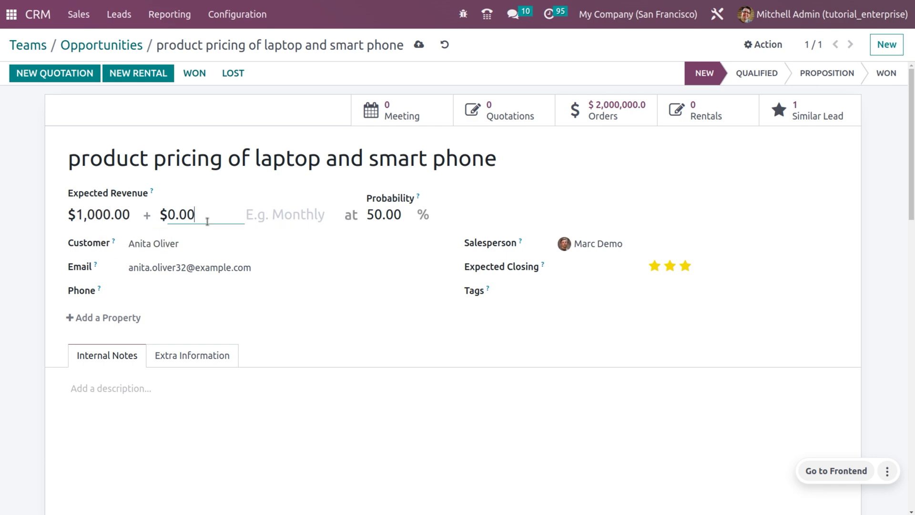
mouse_move(152, 192)
key("BackSpace")
key("BackSpace")
key("BackSpace")
key("BackSpace")
type("50")
left_click(293, 213)
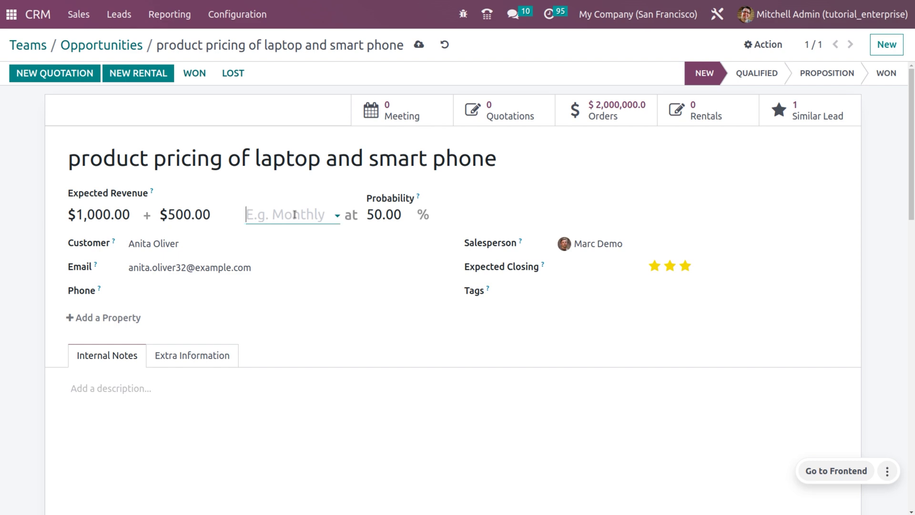
left_click(293, 236)
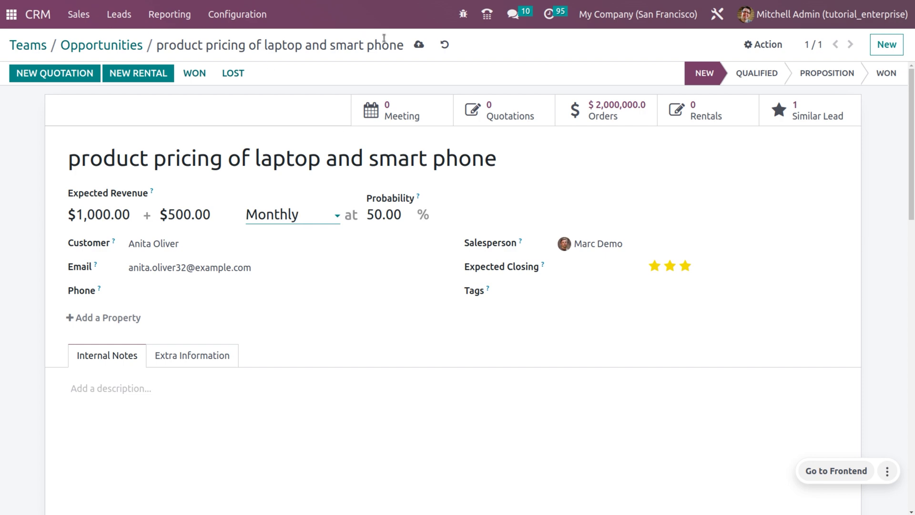
left_click(418, 44)
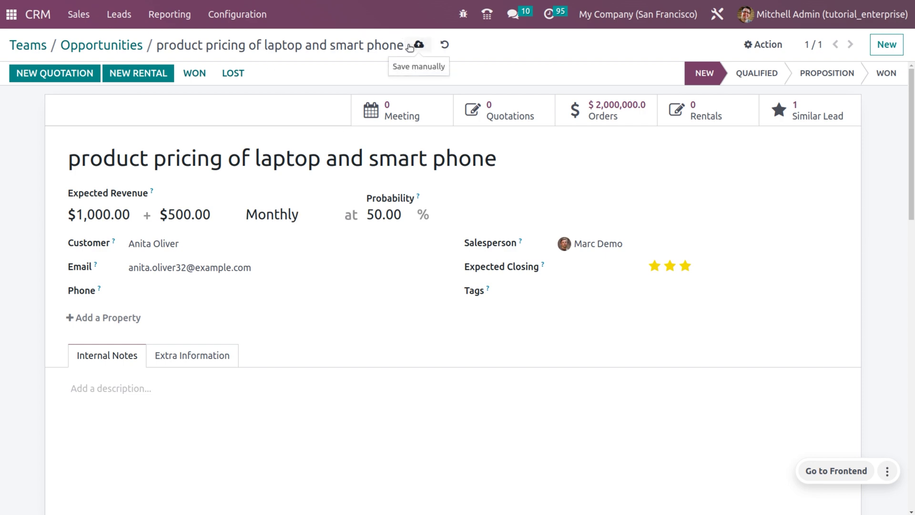
- Return through Teams to North America's single open opportunity and reopen it
left_click(103, 46)
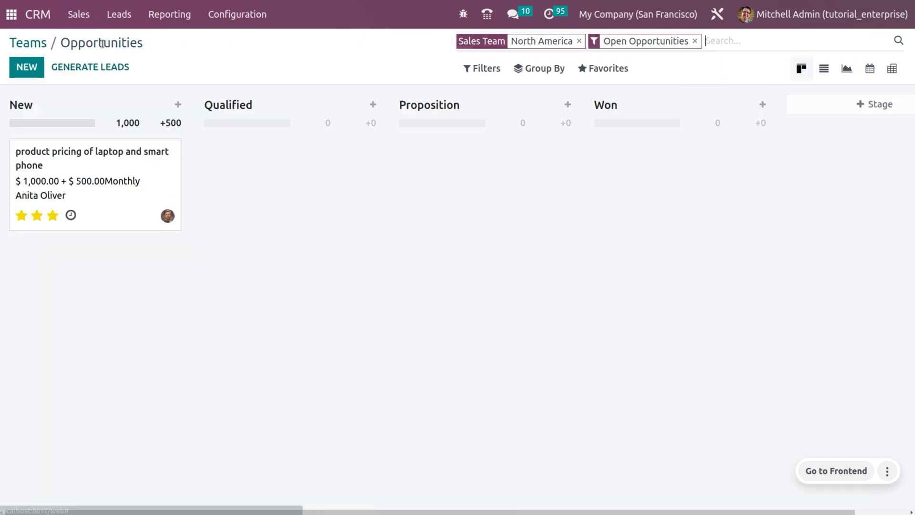
left_click(23, 43)
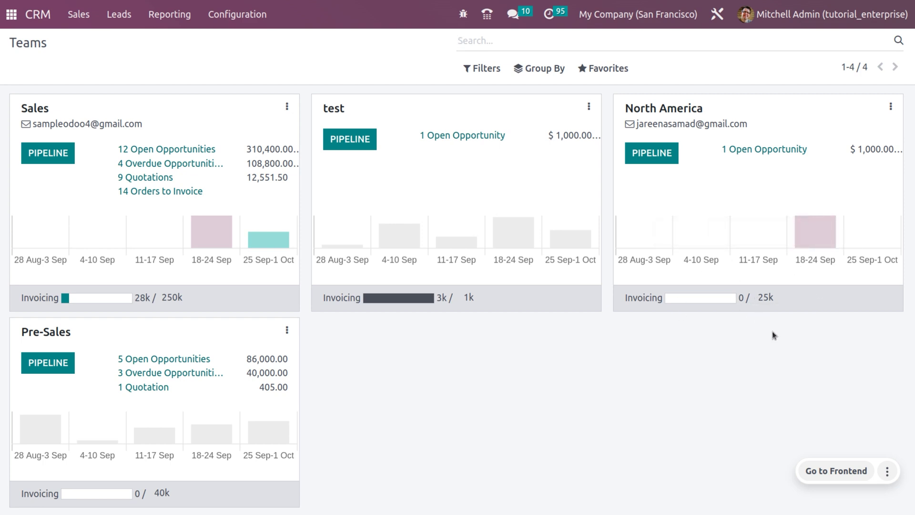
left_click(772, 153)
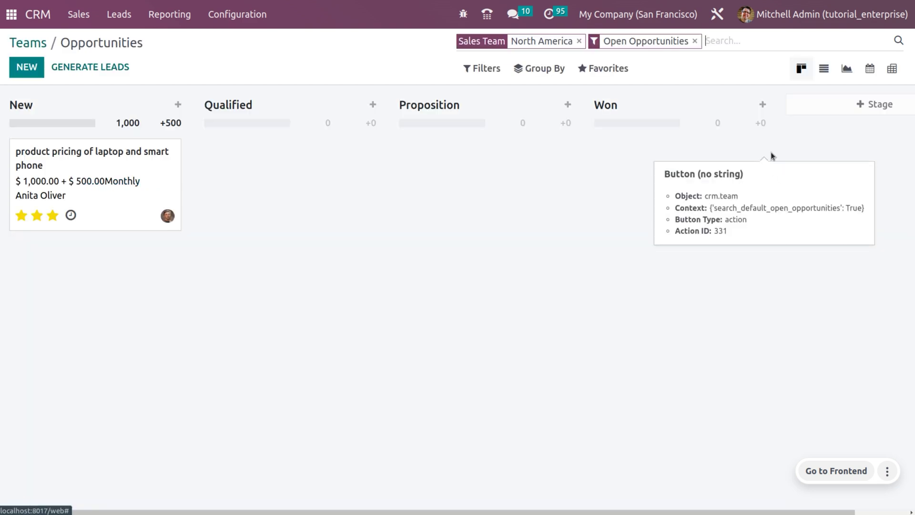
left_click(120, 184)
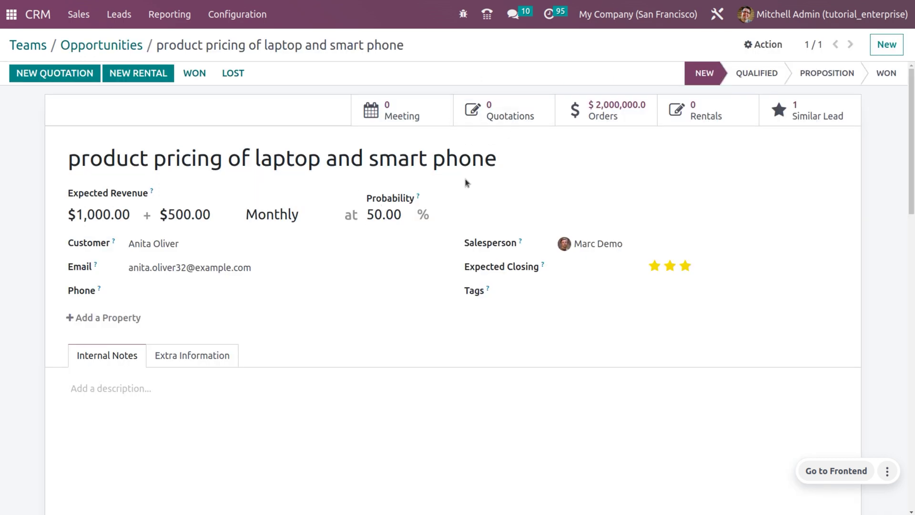
- Create a quotation for one laptop at 100,000.00 and confirm it as sales order S00067
left_click(491, 115)
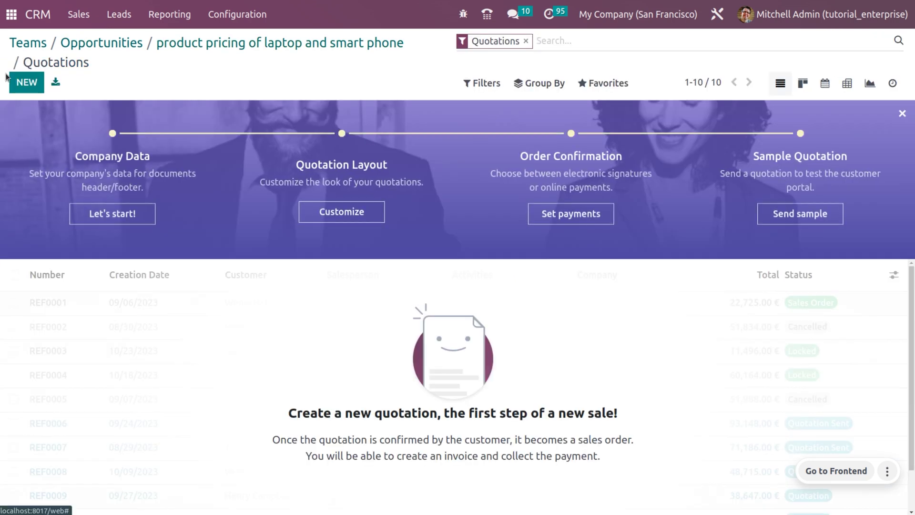
left_click(31, 84)
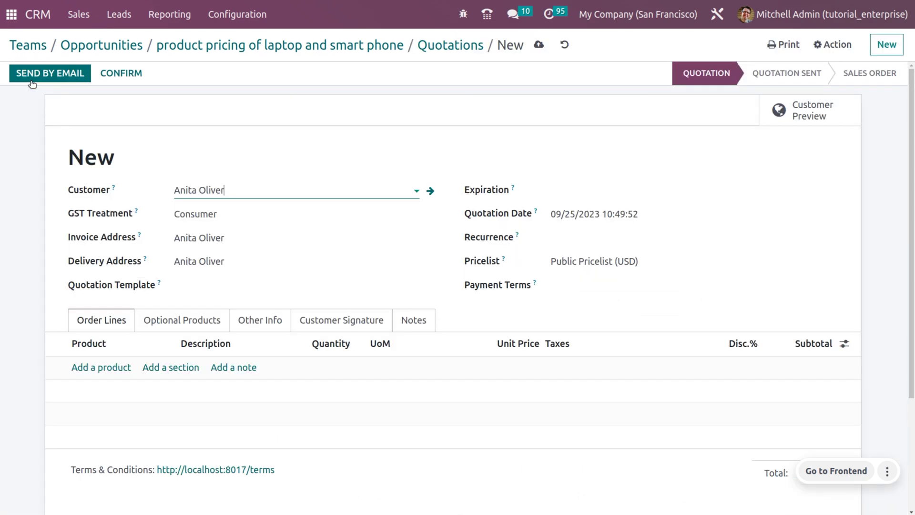
left_click(105, 370)
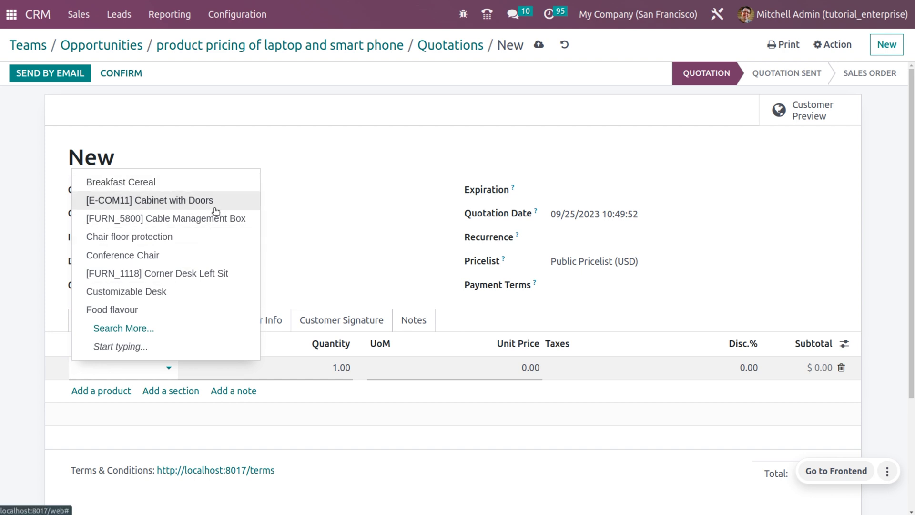
type("lap")
key("Return")
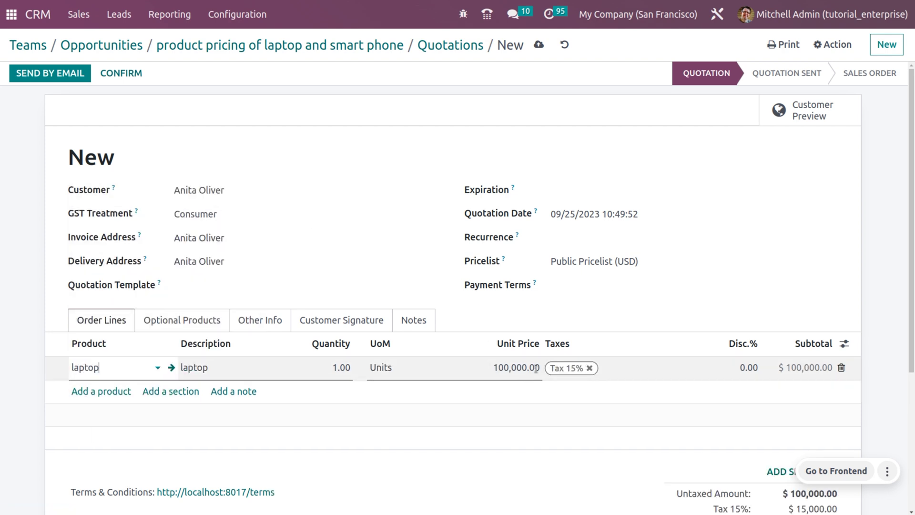
left_click(328, 364)
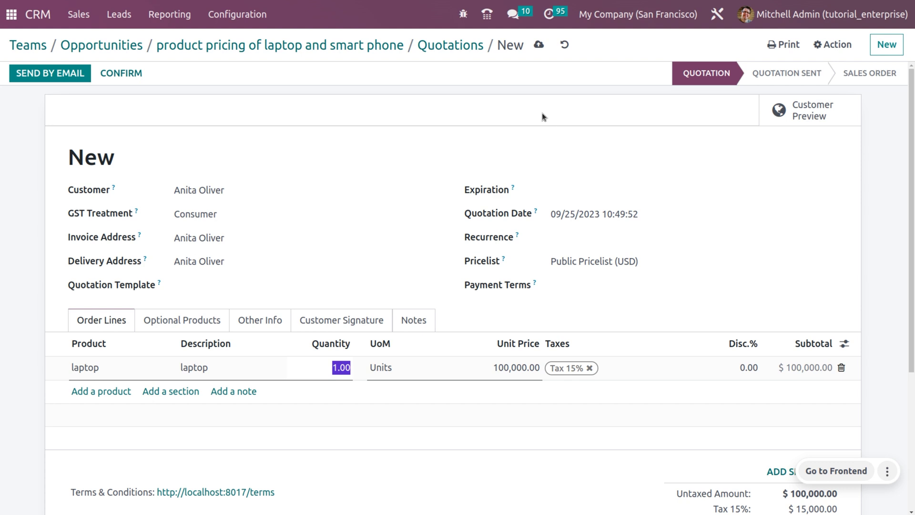
left_click(361, 97)
left_click(122, 72)
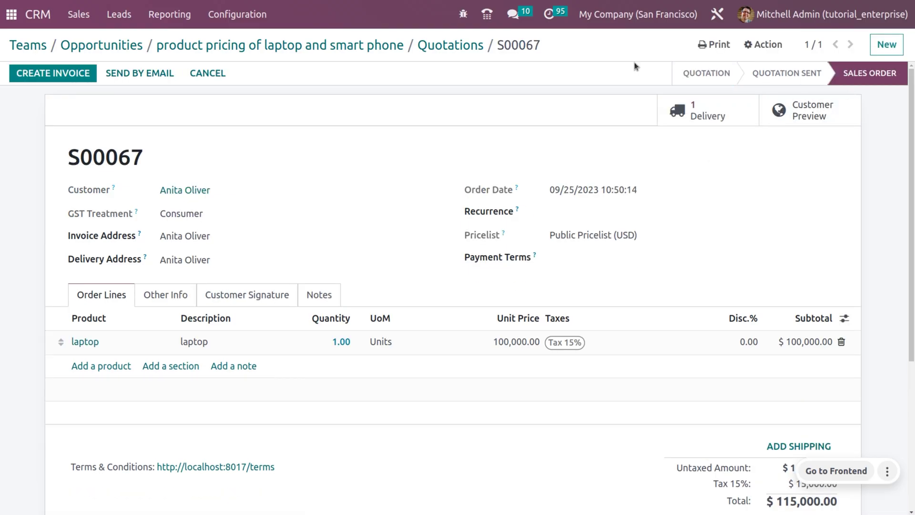
- Open sales order S00067 from North America's orders to invoice on the Teams dashboard
left_click(44, 46)
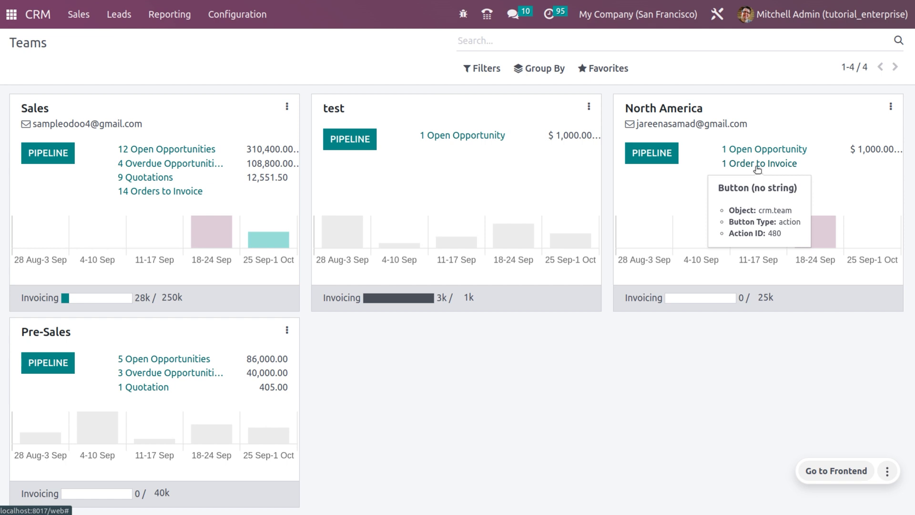
left_click(757, 165)
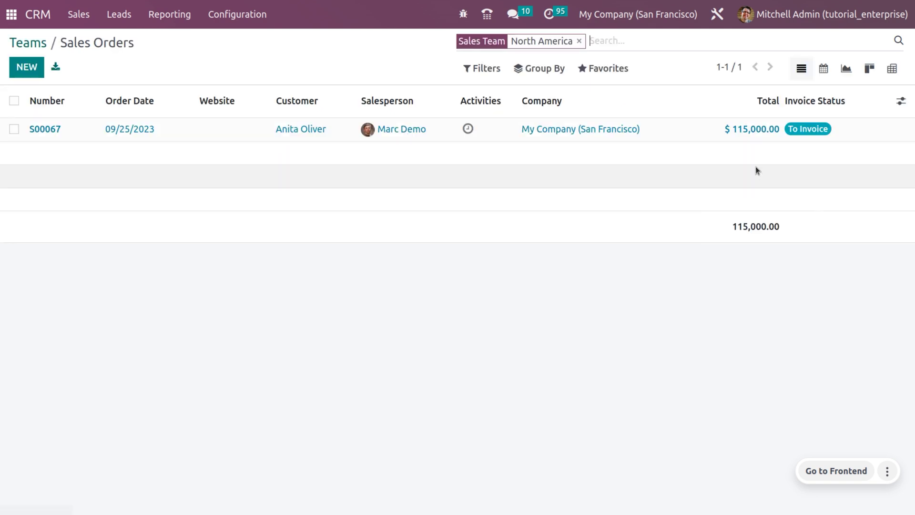
left_click(664, 131)
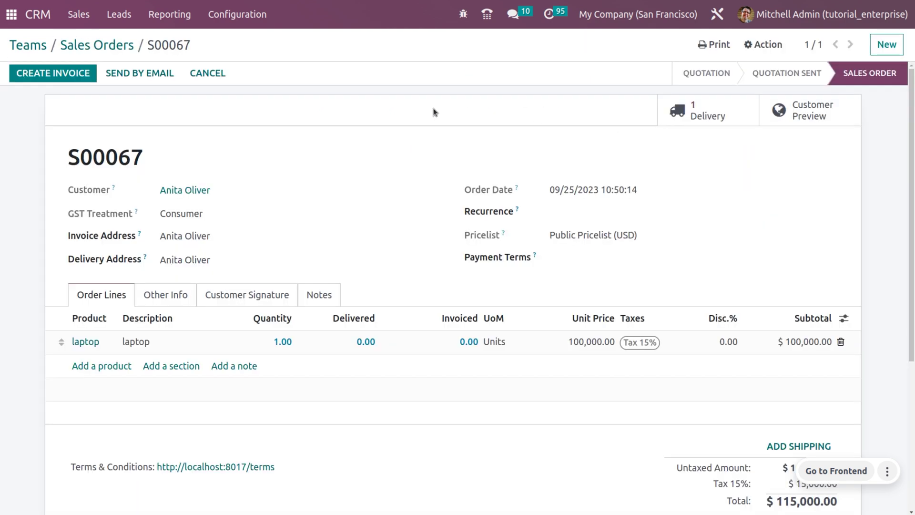
- Set the laptop quantity to 1.00 on delivery WH/OUT/00035 and validate it
left_click(681, 116)
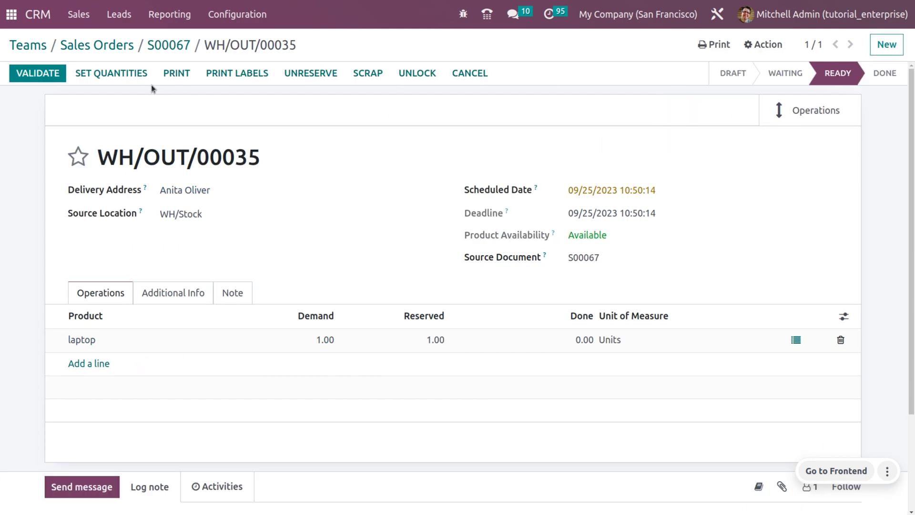
left_click(138, 74)
left_click(31, 75)
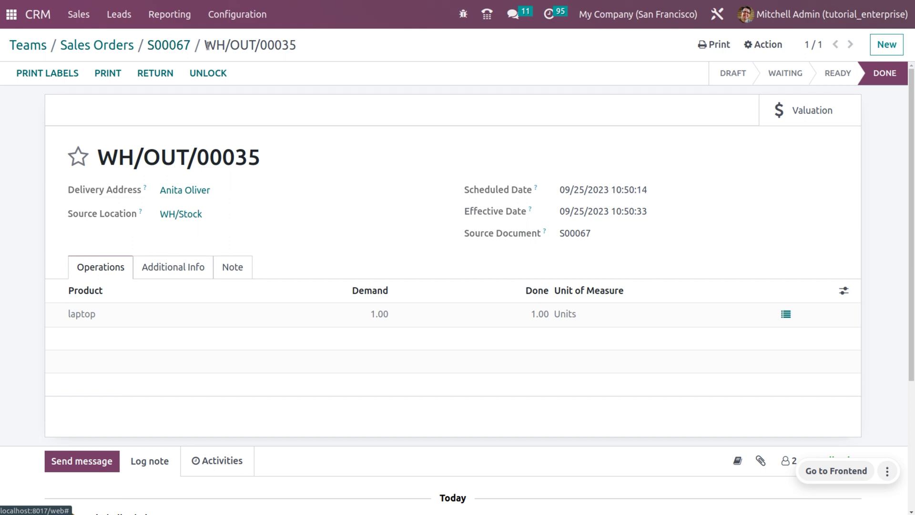
- Attempt a regular invoice for S00067, then dismiss the incompatible tax error and cancel
left_click(175, 48)
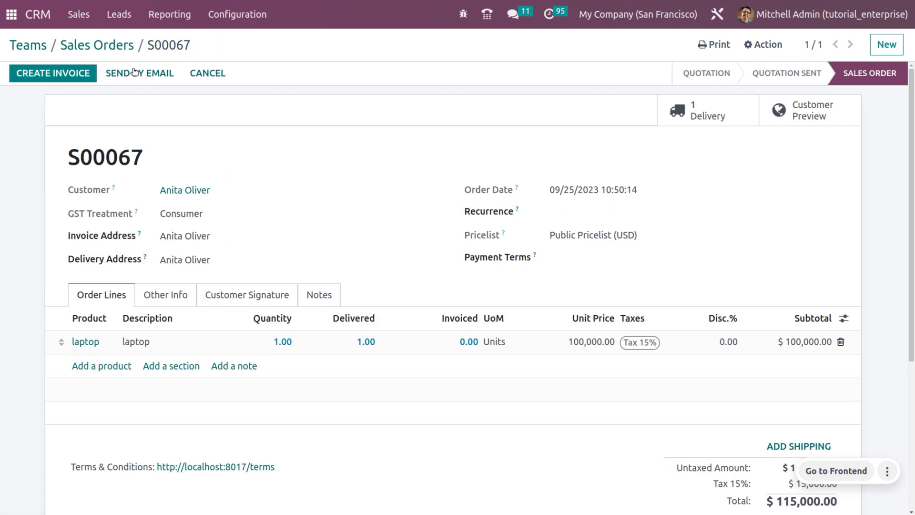
left_click(72, 76)
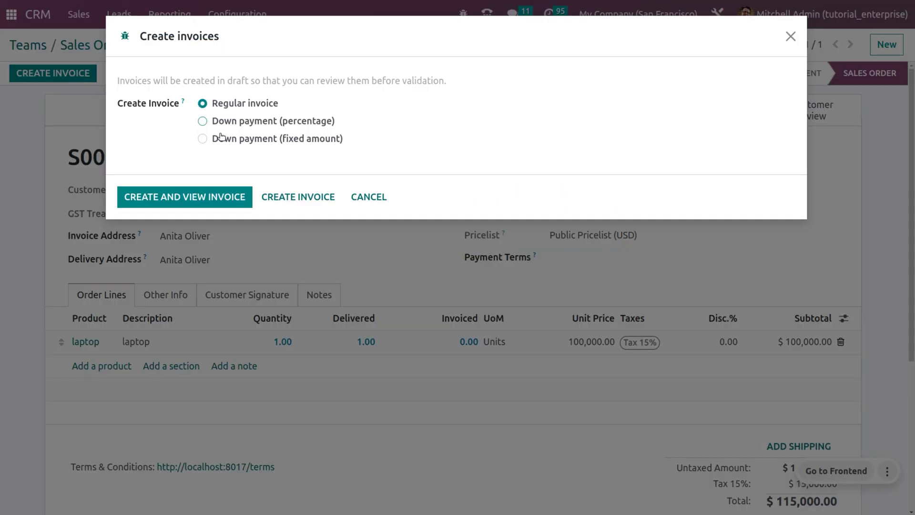
left_click(295, 201)
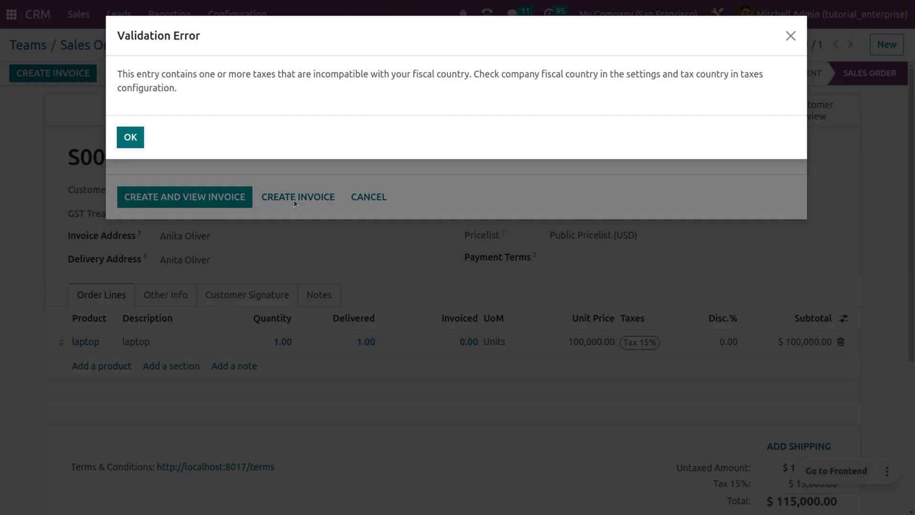
left_click(131, 137)
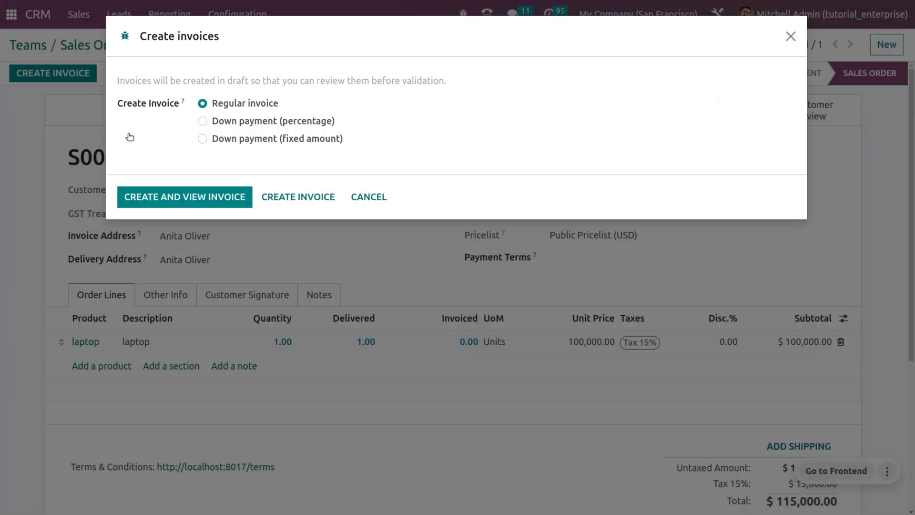
left_click(369, 197)
- Remove Tax 15% from the laptop line, save, and create the regular invoice
left_click(639, 342)
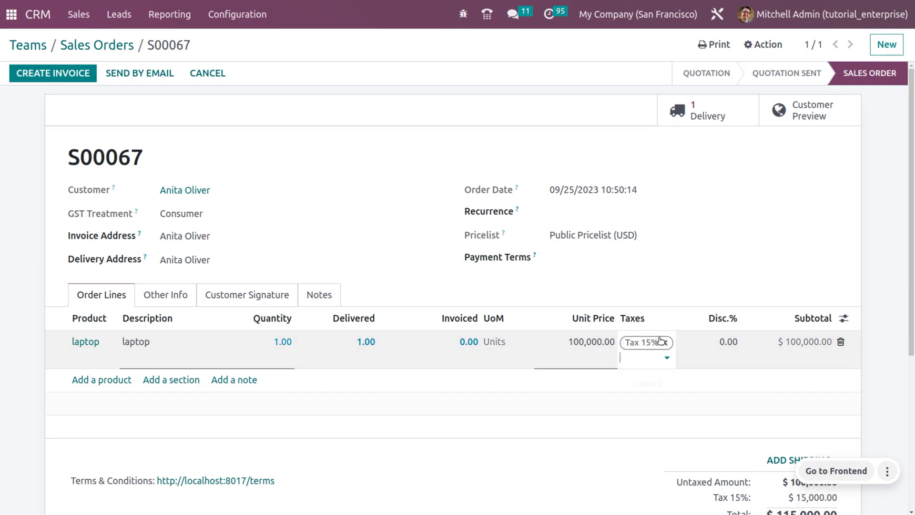
left_click(662, 341)
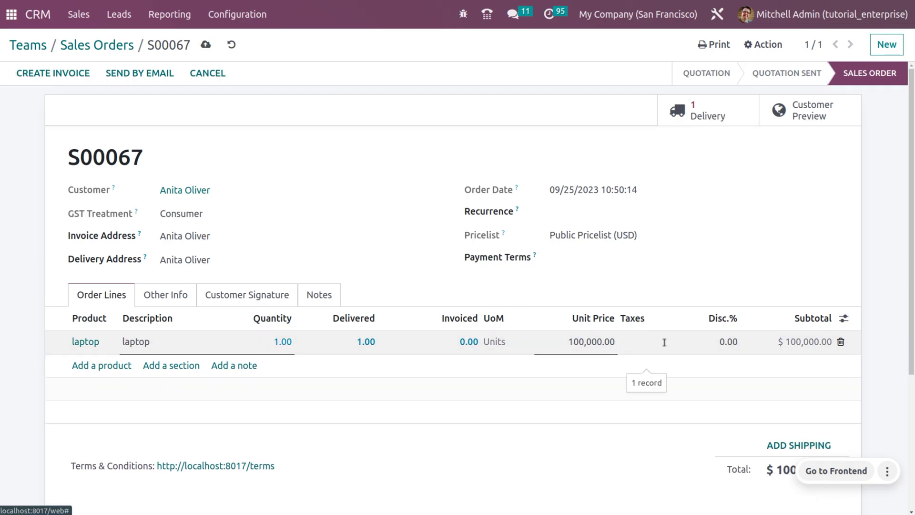
left_click(205, 44)
left_click(59, 77)
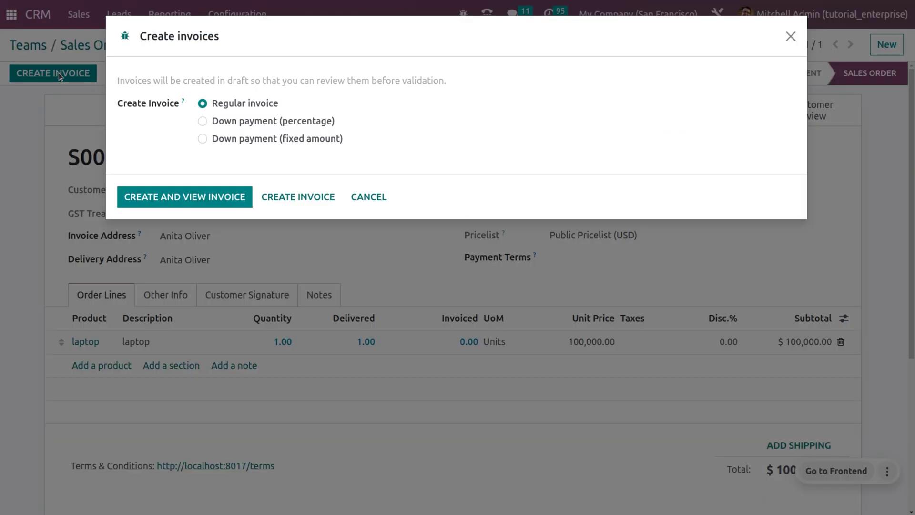
left_click(310, 197)
left_click(697, 110)
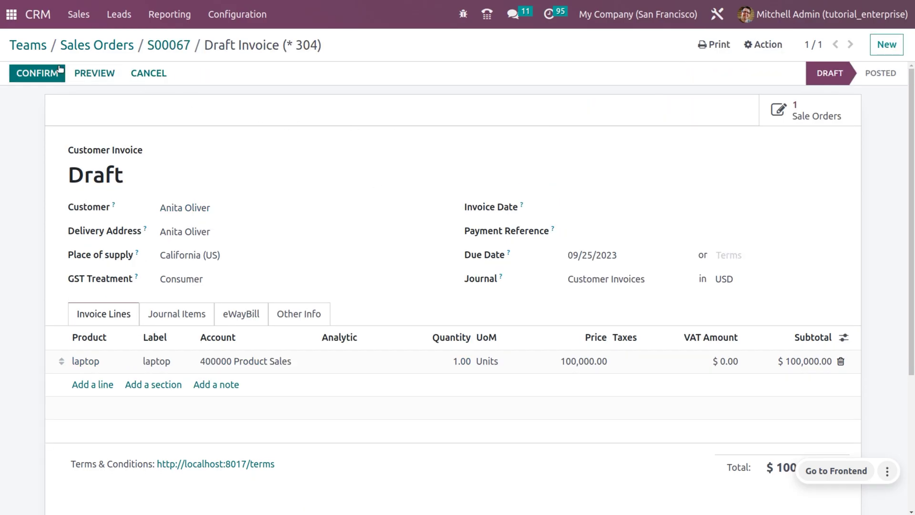
- Confirm the laptop invoice, register its $100,000.00 payment, and view the customer's sales orders
left_click(38, 72)
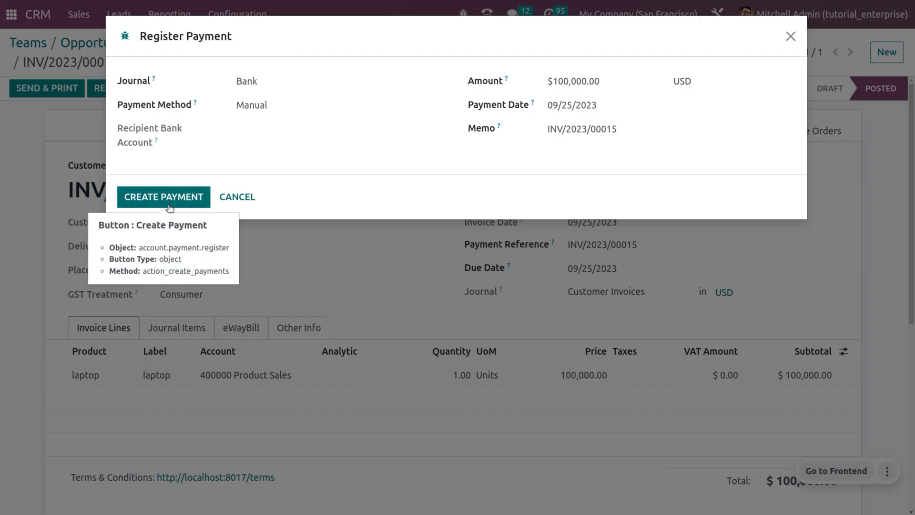
left_click(168, 206)
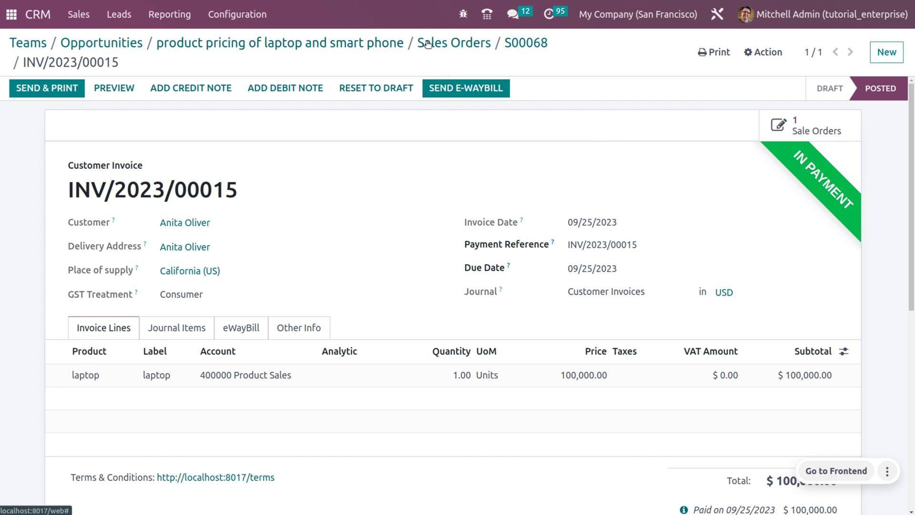
left_click(441, 45)
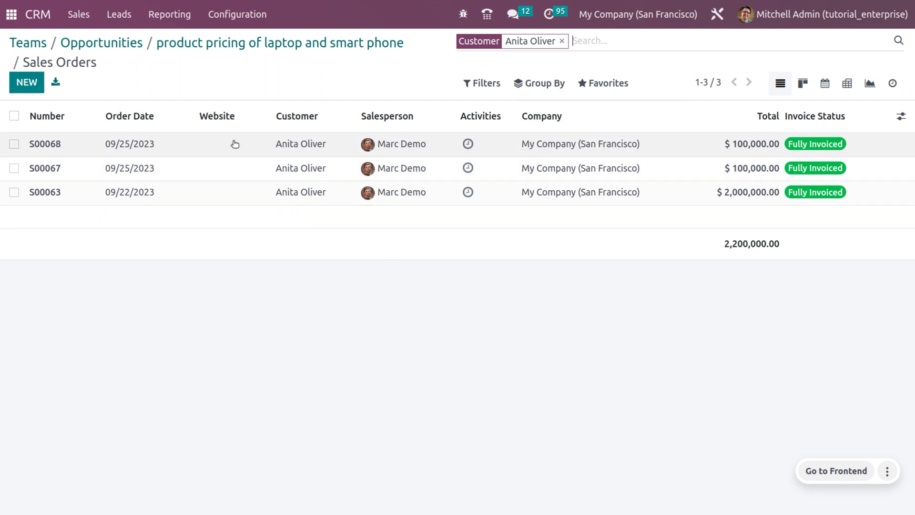
- Return to the sales Teams dashboard to review North America's invoicing against target
left_click(32, 43)
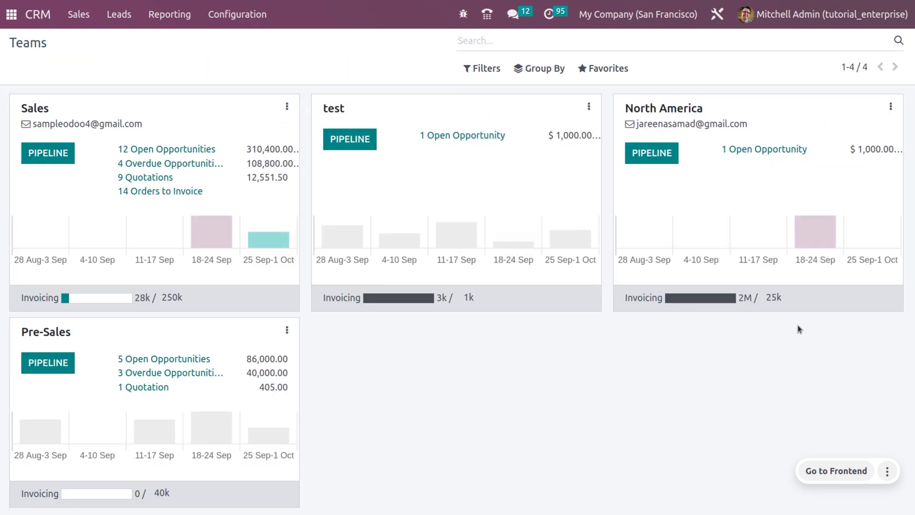